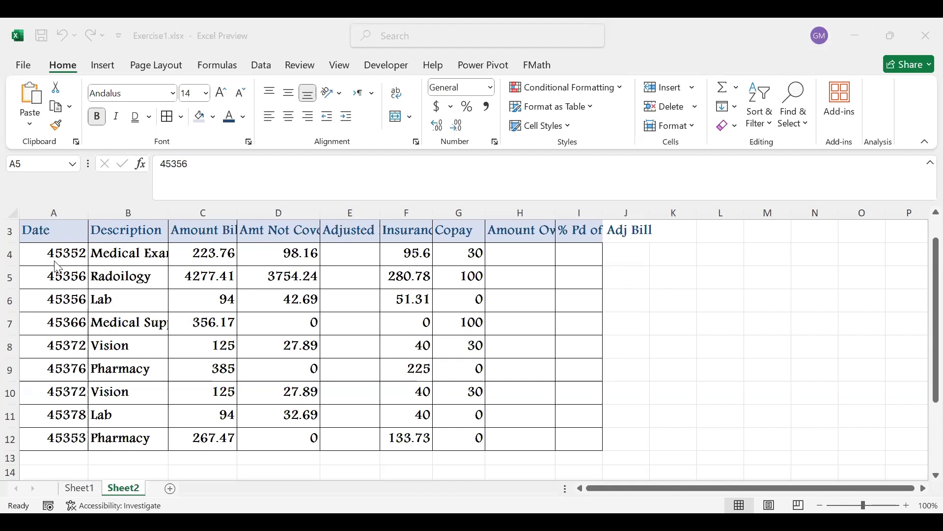
Select the table range A3:I12 and try horizontal centre, right and left alignment on it.
drag(42, 231, 572, 446)
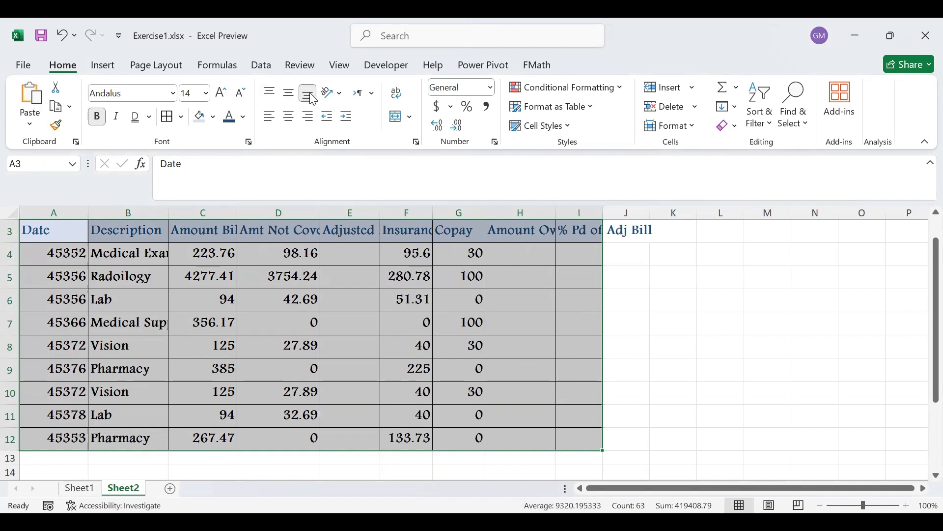
click(290, 118)
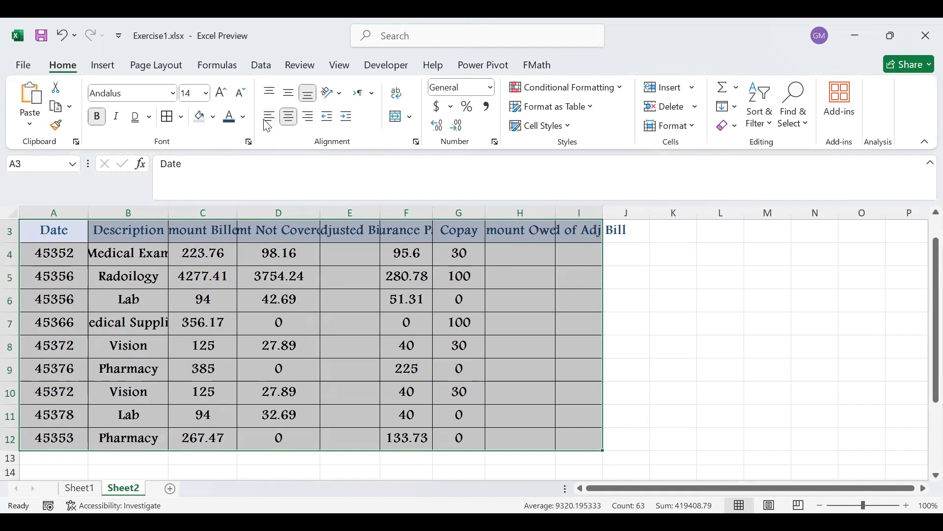
click(309, 117)
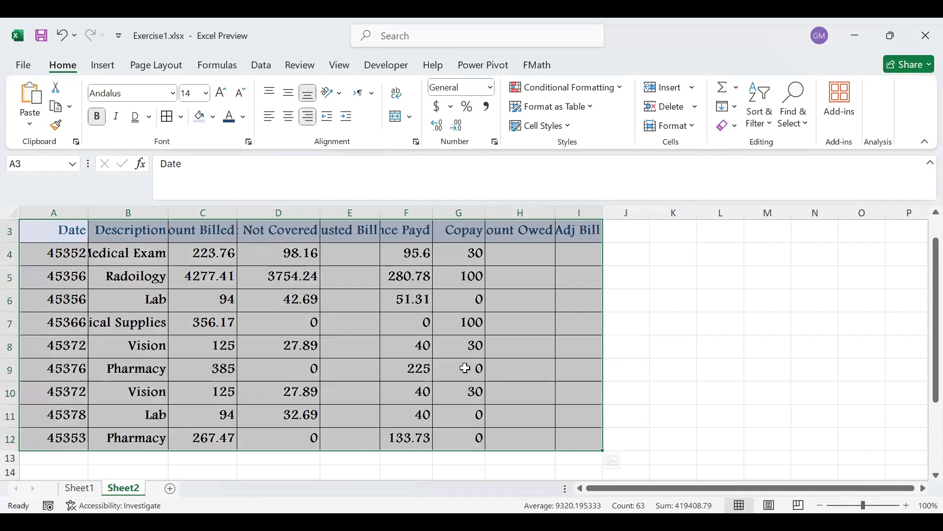
click(269, 118)
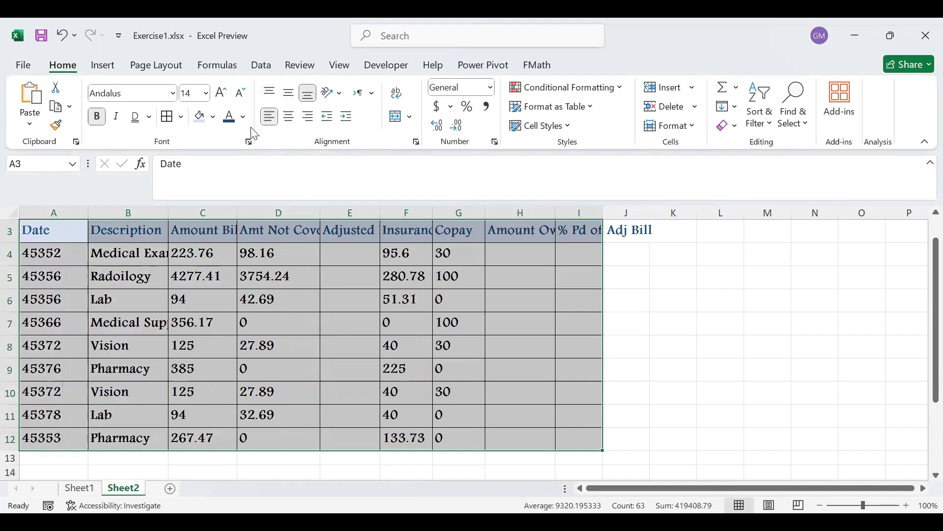
Increase the height of row 4 and compare top, middle and bottom vertical alignment on the table A3:I12.
click(272, 94)
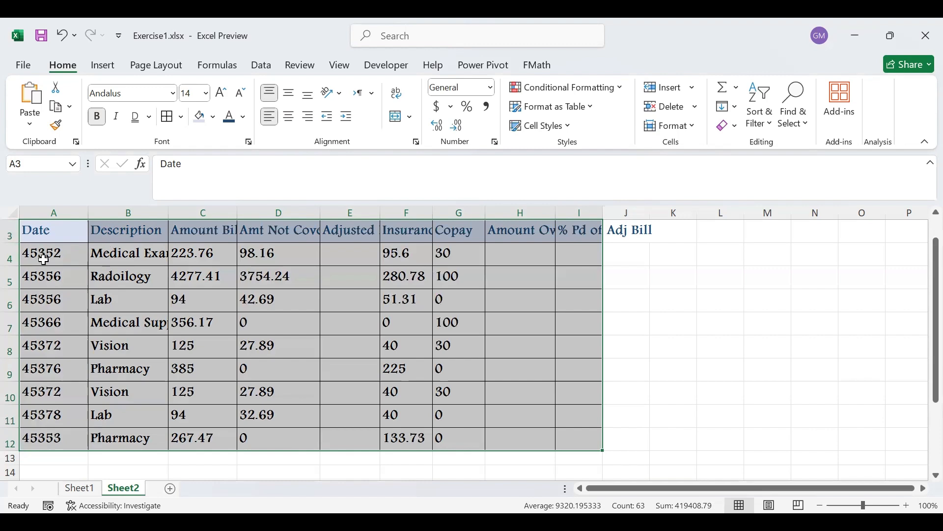
drag(6, 266, 7, 278)
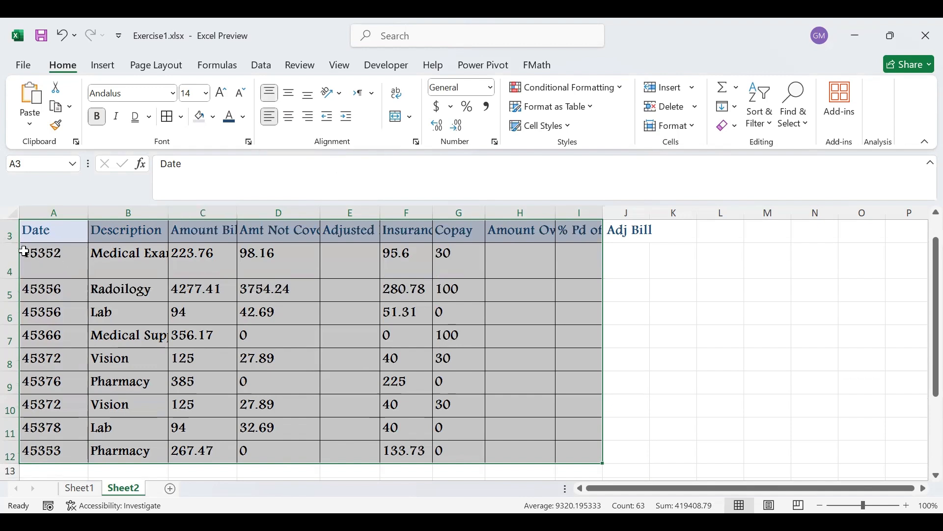
click(290, 94)
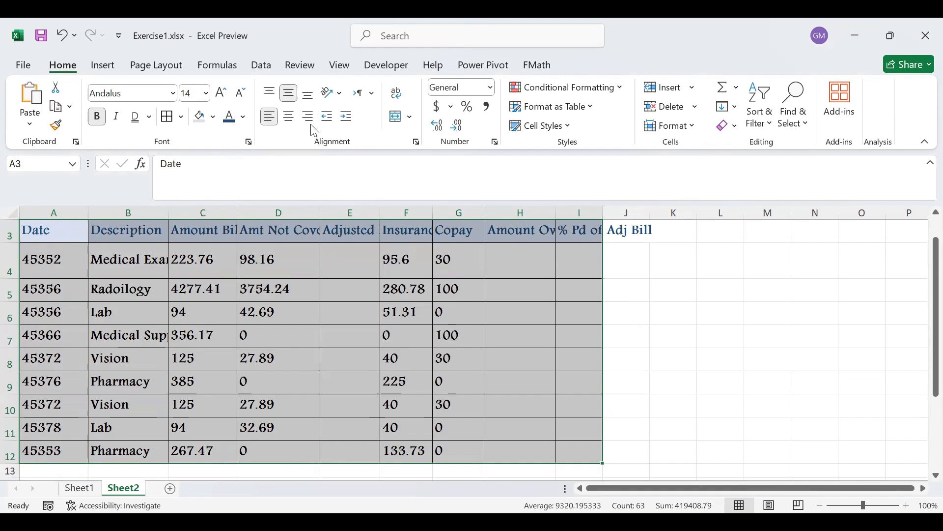
click(313, 97)
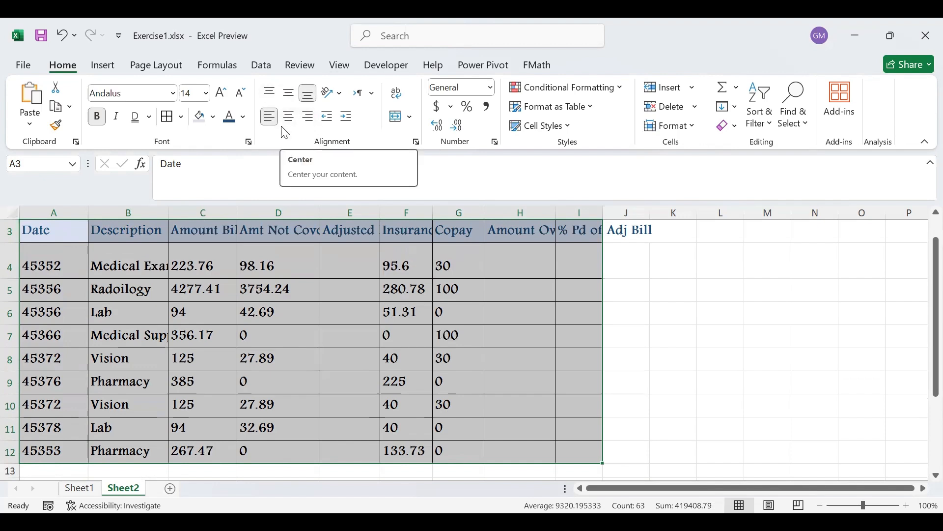
Middle-align the contents of A3:I12 vertically and centre them horizontally.
click(294, 93)
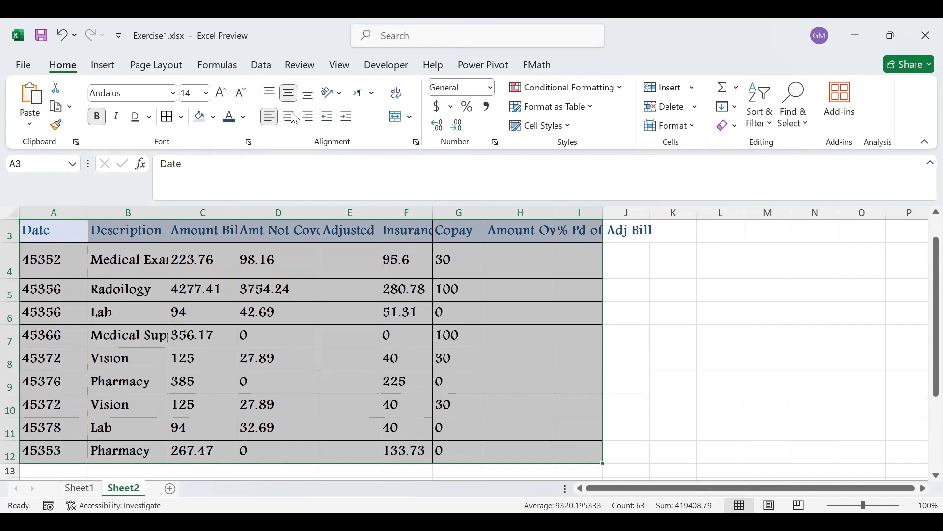
click(291, 116)
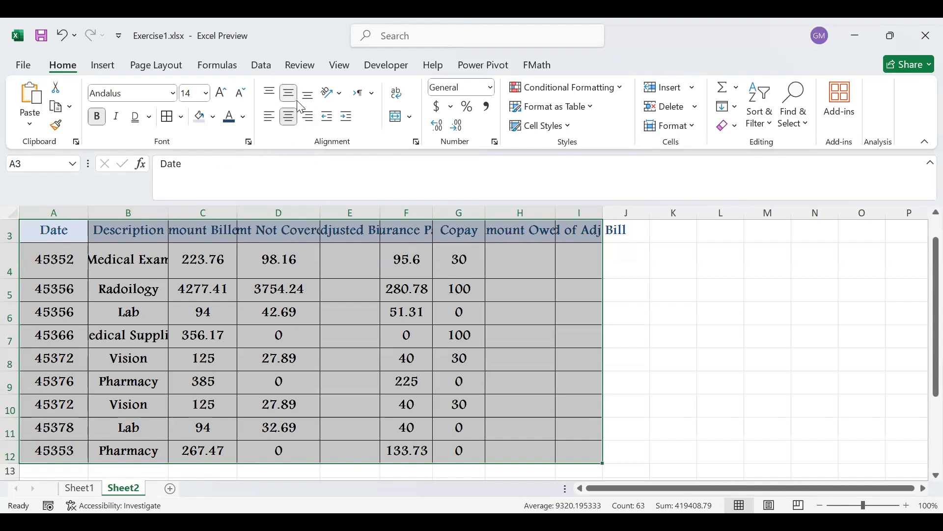
Select the header row A3:I3 and set its text orientation to Angle Counterclockwise.
click(203, 294)
key(ctrl+z)
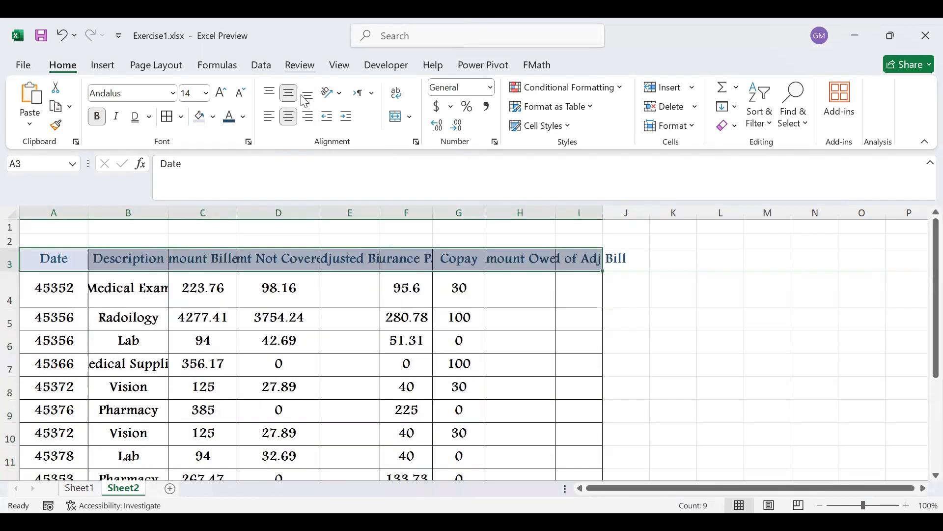
click(343, 99)
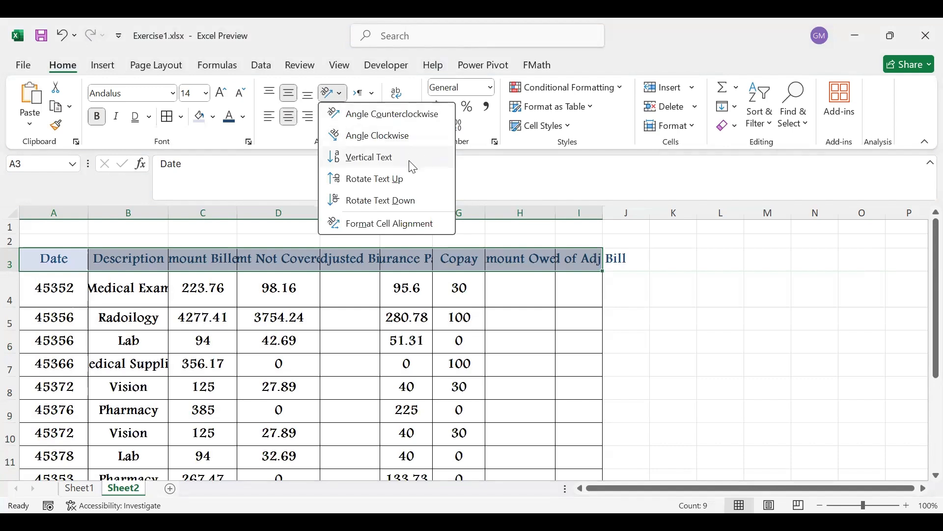
click(391, 124)
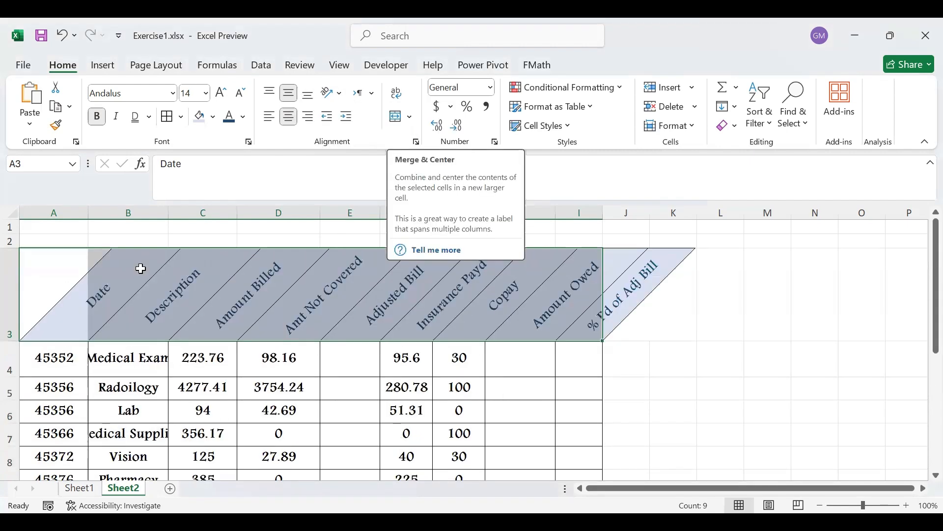
Try the Angle Clockwise, Vertical Text and Rotate Text Up orientations in turn on the header row A3:I3.
click(332, 93)
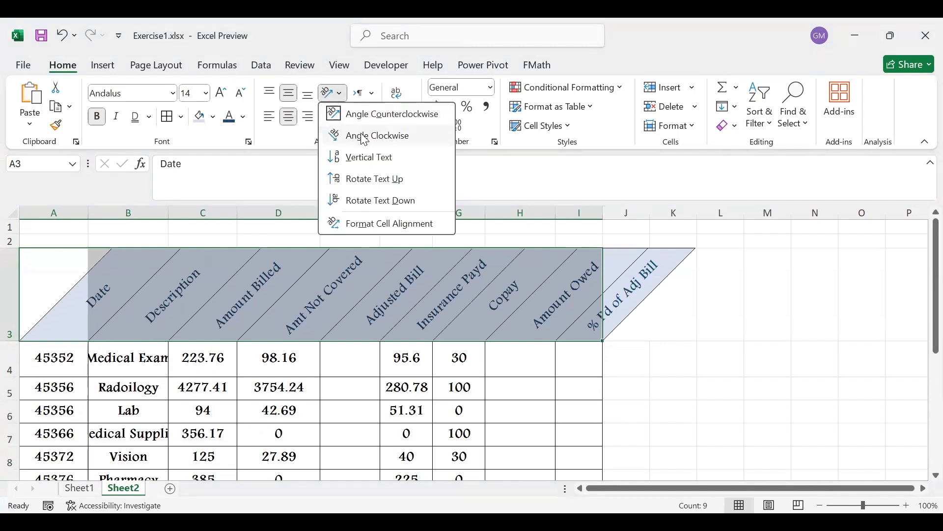
click(365, 141)
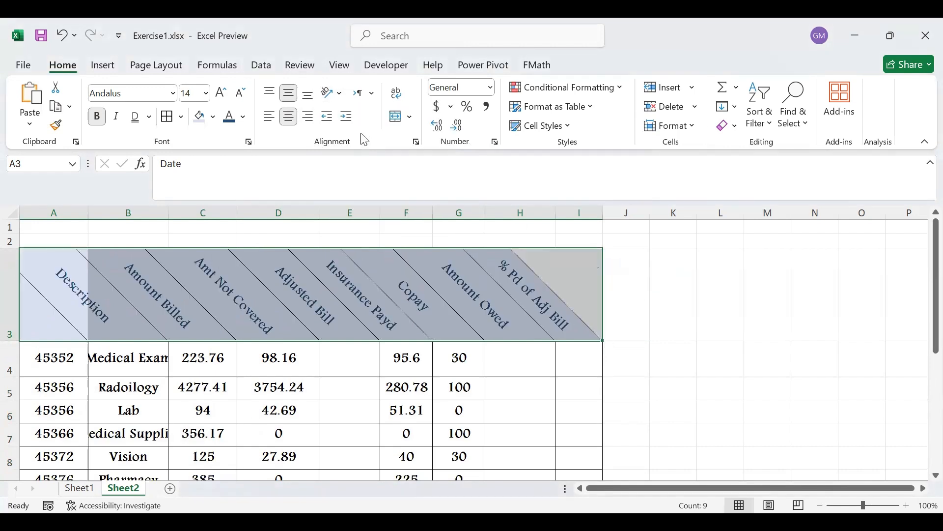
click(343, 97)
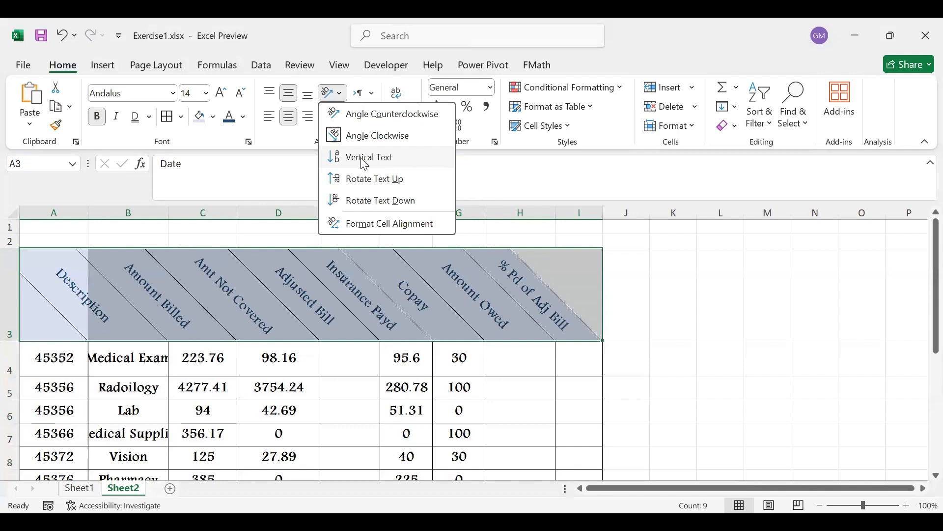
click(364, 159)
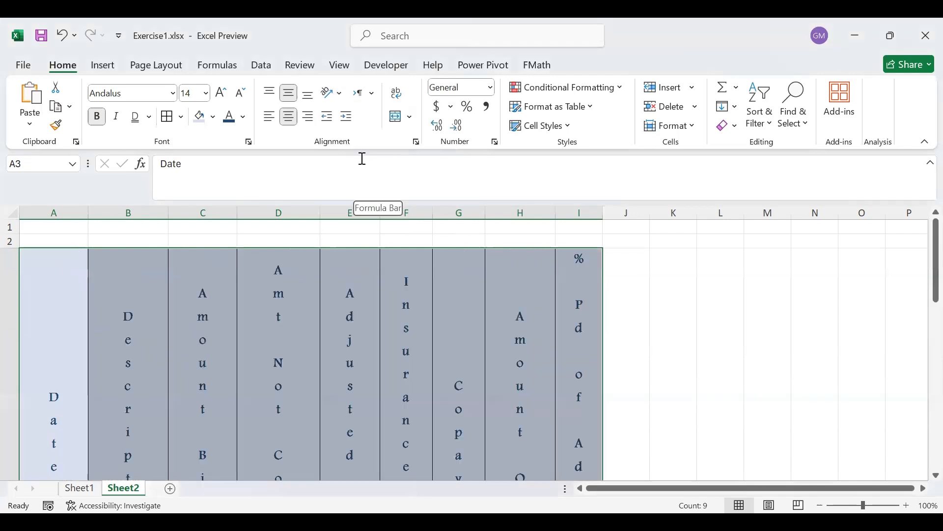
click(339, 96)
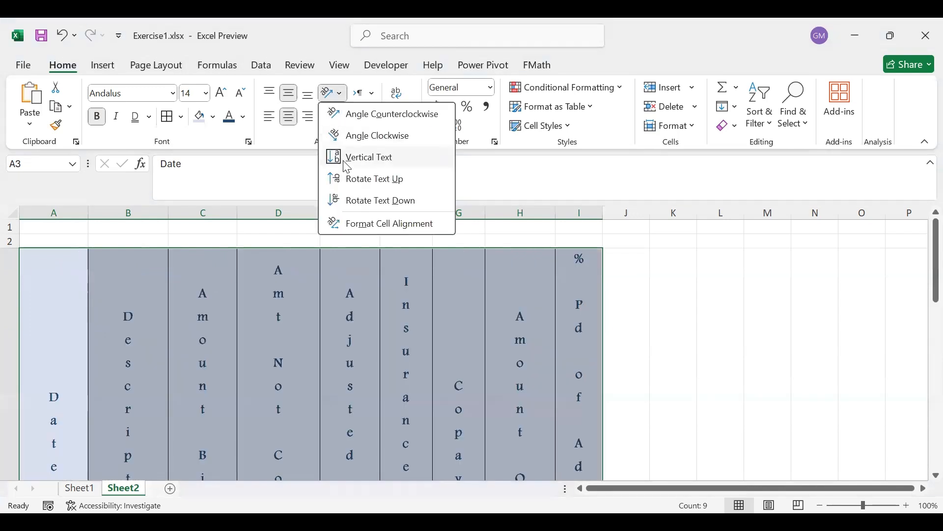
click(401, 189)
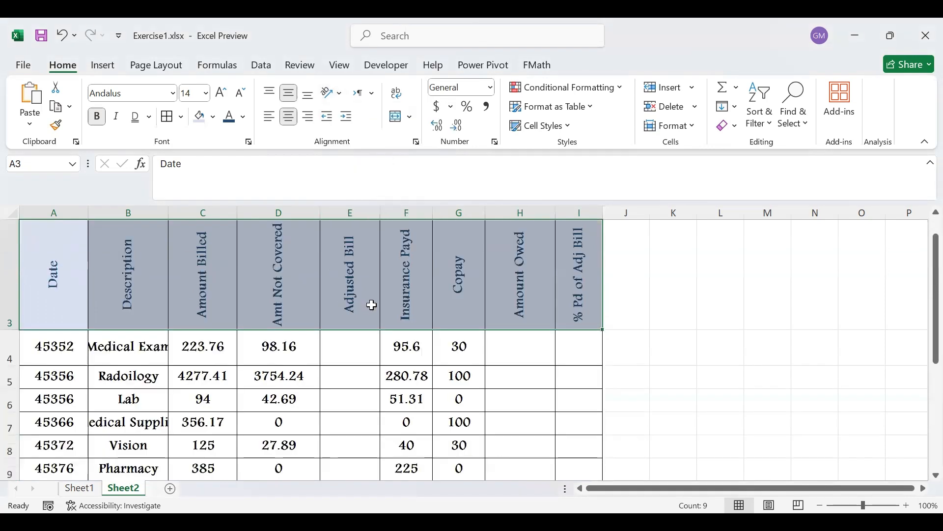
Open the cell alignment settings for the header row and review the horizontal and vertical alignment options.
click(336, 98)
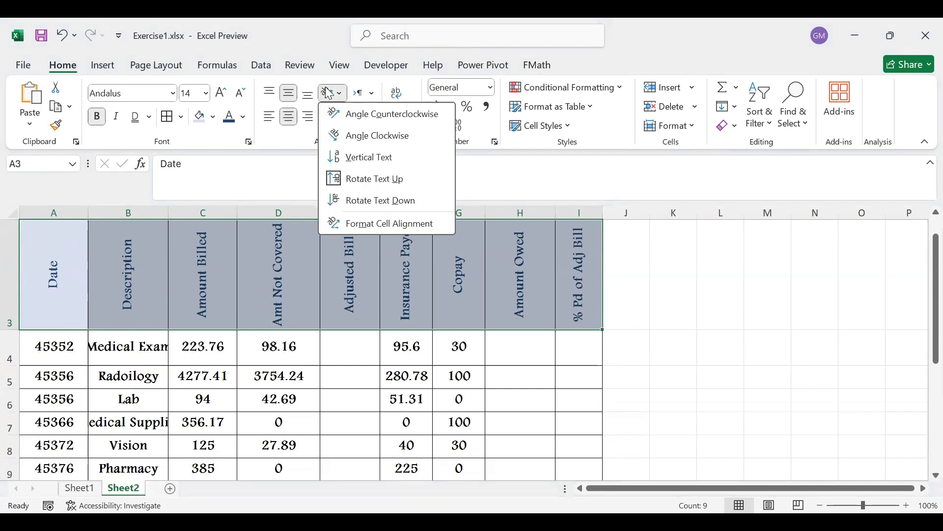
click(388, 225)
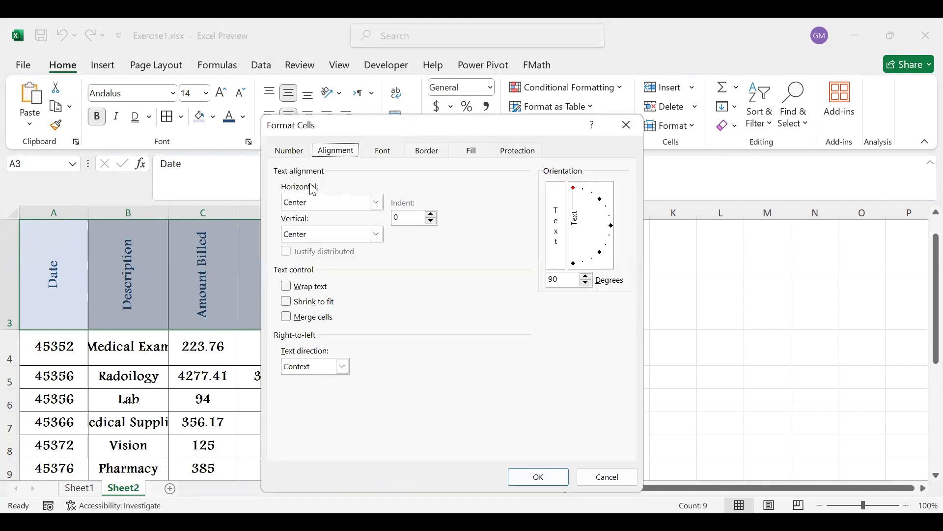
click(376, 202)
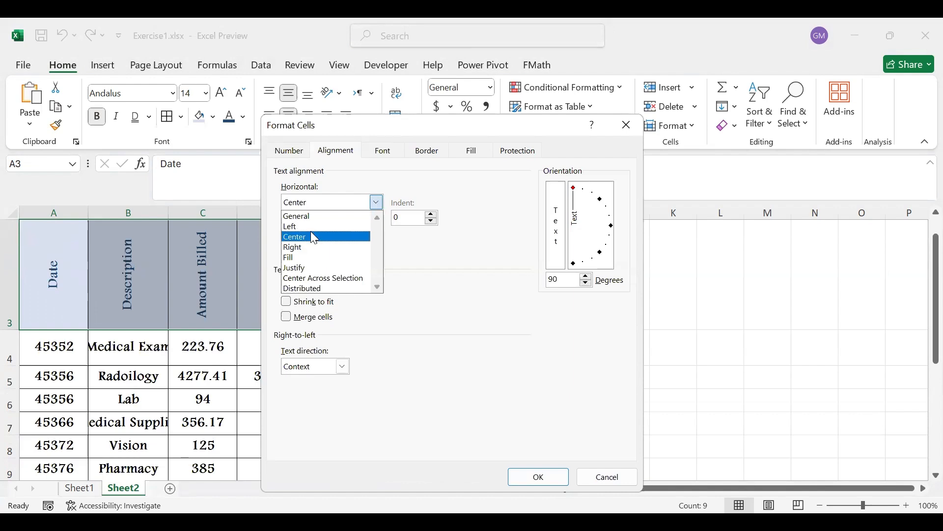
key(Down)
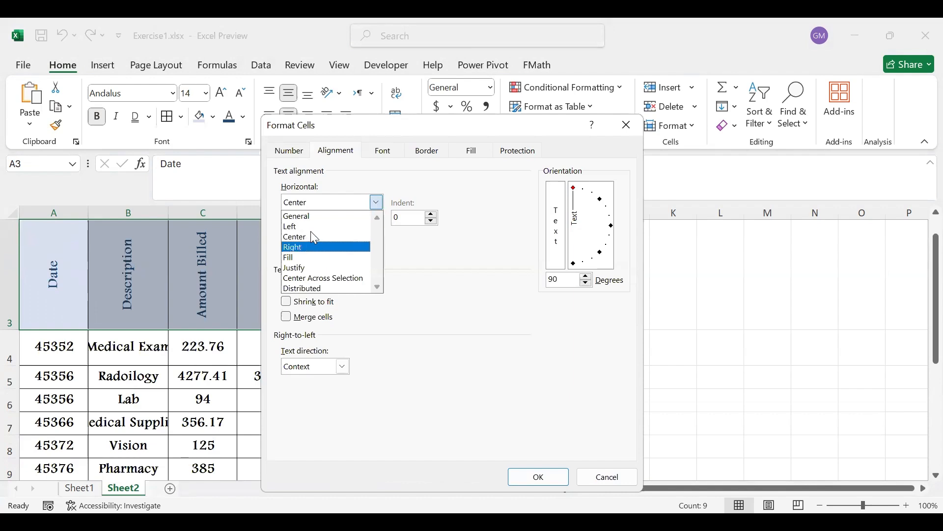
click(381, 199)
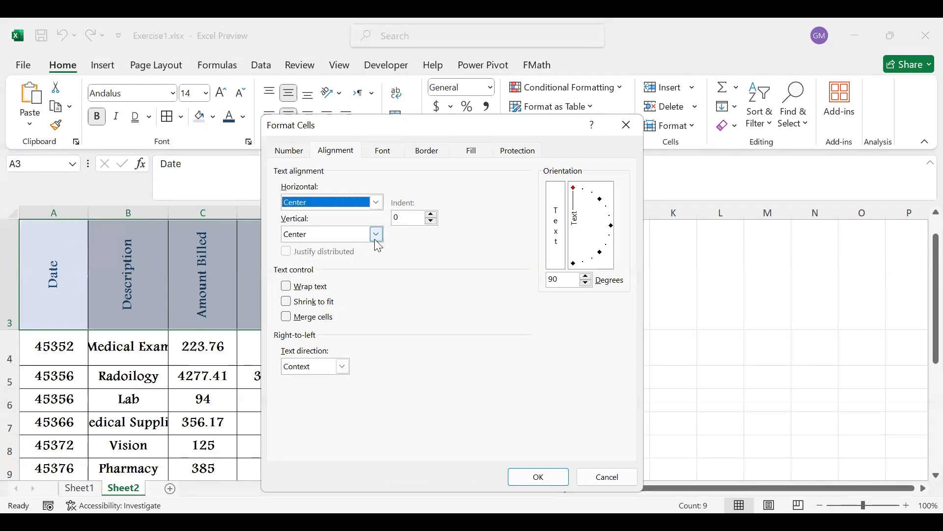
click(376, 237)
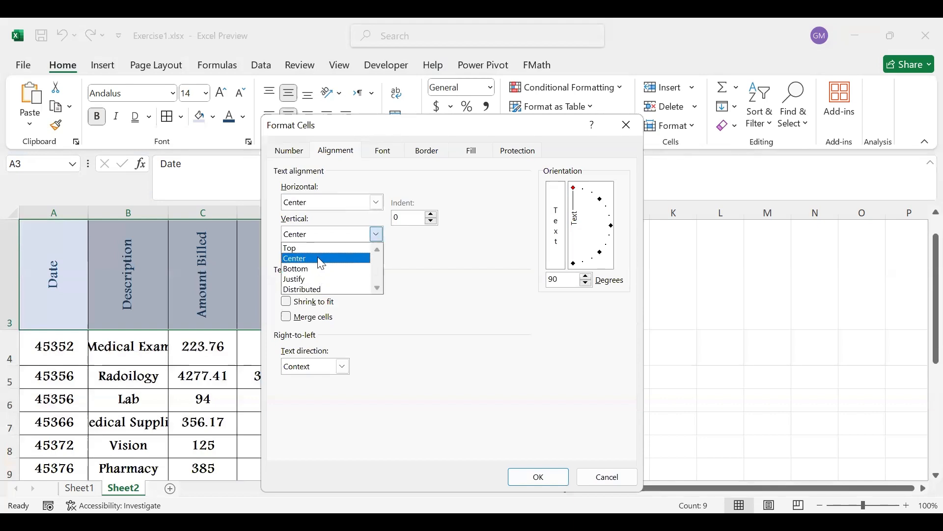
click(480, 244)
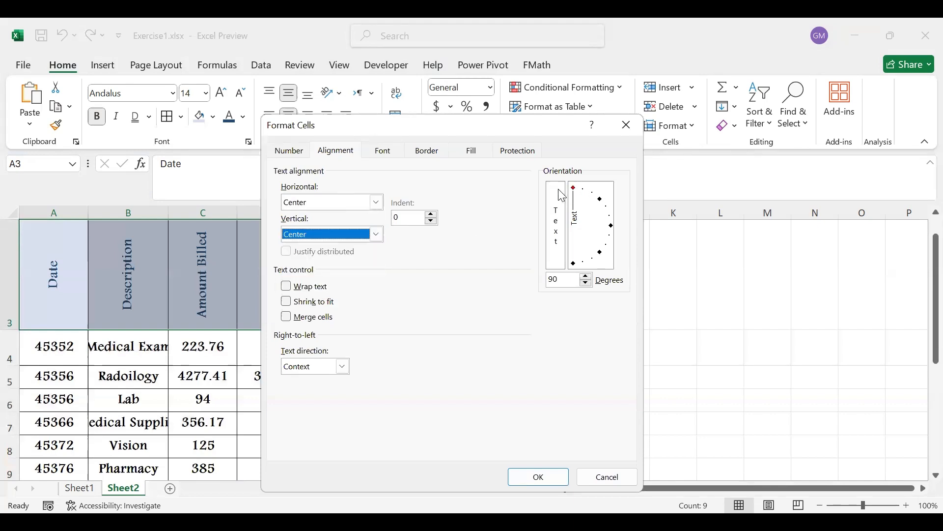
Try the stacked text orientation for the header row, then set its angle to -73 degrees and apply it.
click(563, 222)
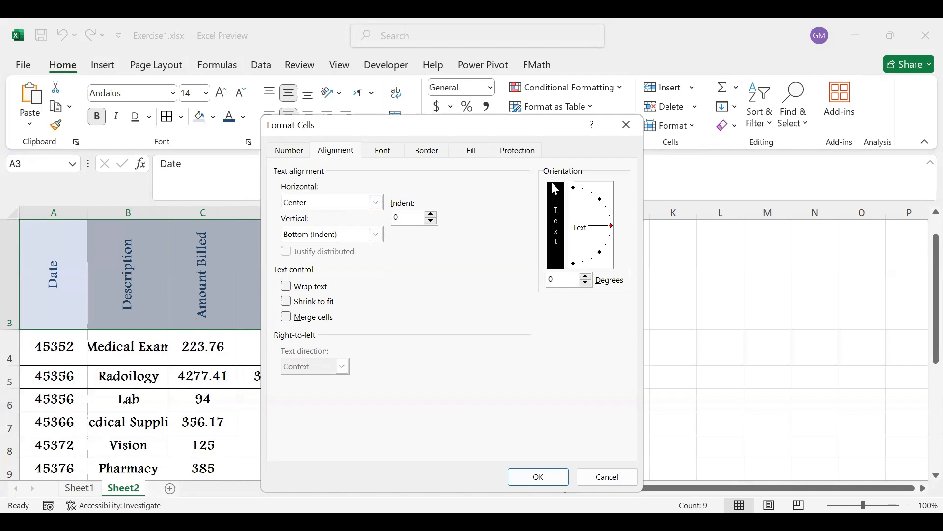
mouse_move(611, 231)
mouse_down()
mouse_move(598, 198)
mouse_move(608, 229)
mouse_move(600, 258)
mouse_move(576, 249)
mouse_move(584, 265)
mouse_move(573, 227)
mouse_move(582, 269)
mouse_up()
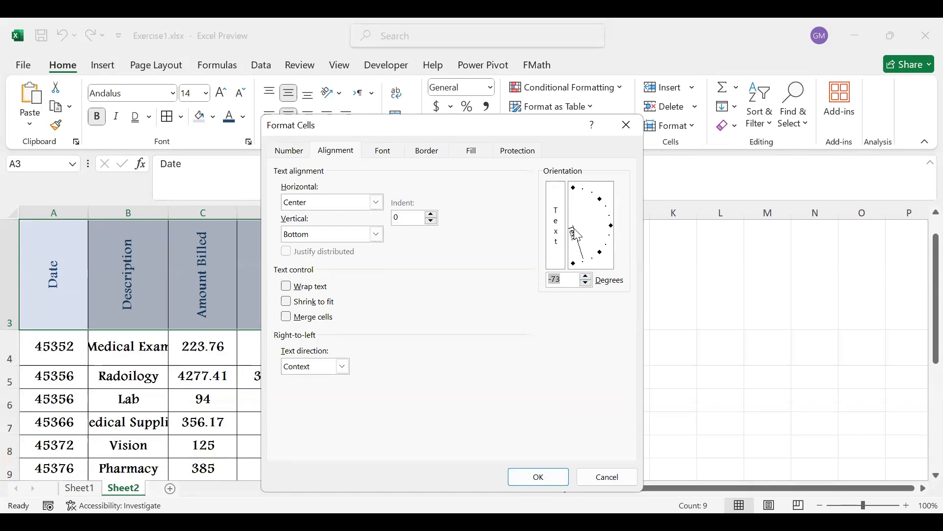
click(543, 482)
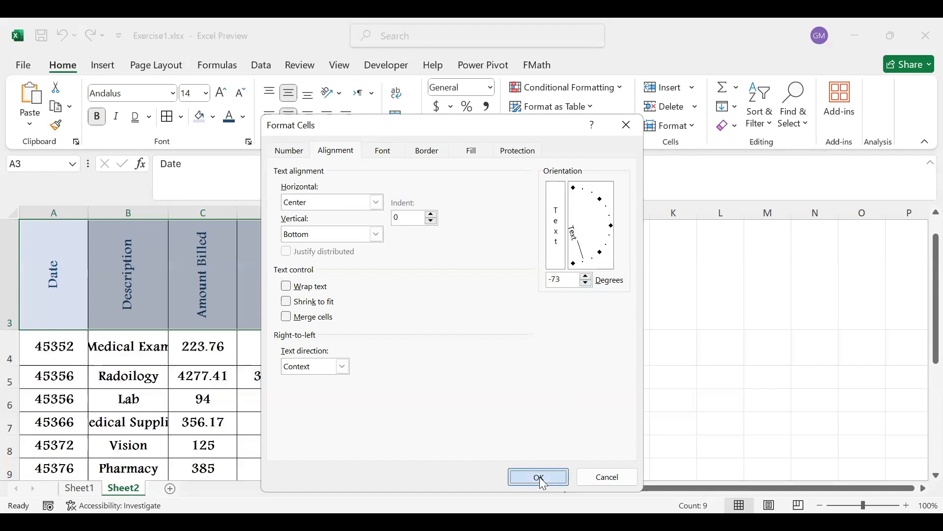
click(539, 476)
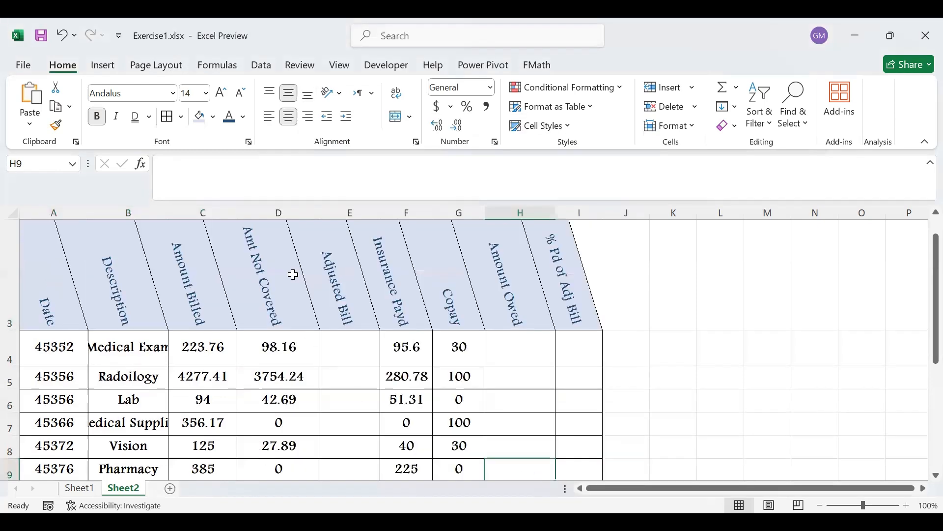
Return the text orientation of the header row A3:I3 to horizontal and select the Adjusted Bill header cell E3.
drag(35, 252, 580, 300)
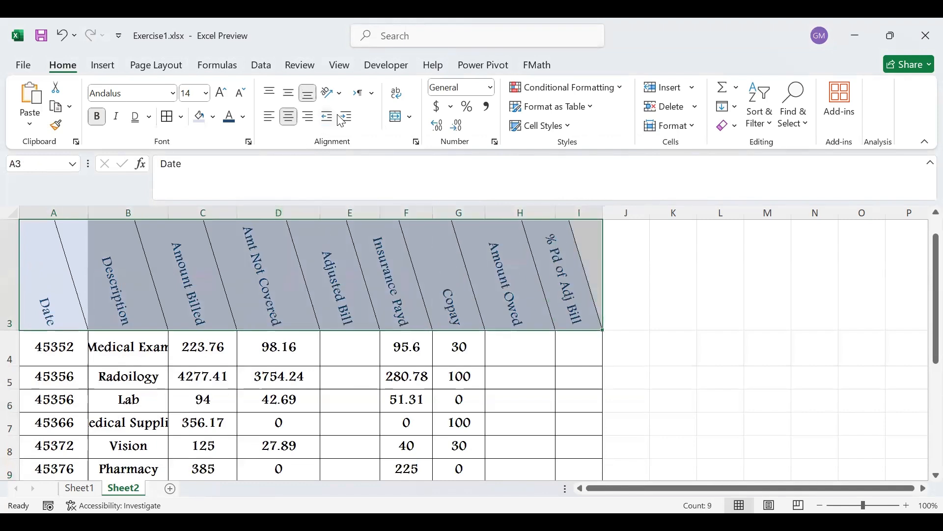
click(343, 95)
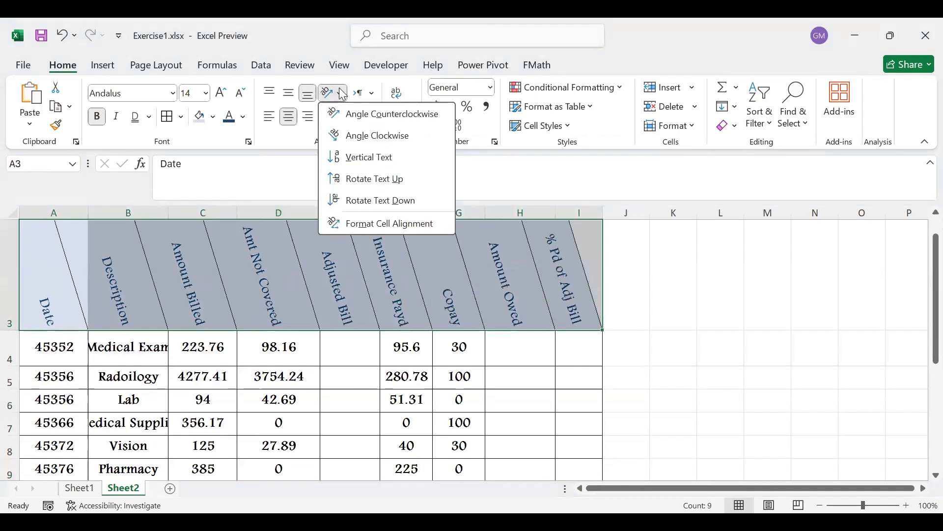
click(404, 226)
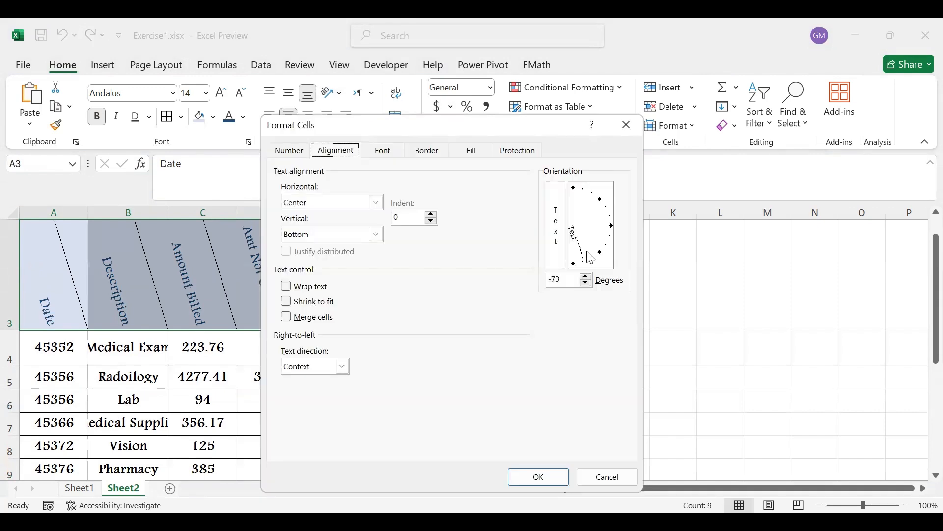
drag(573, 231, 613, 231)
click(539, 477)
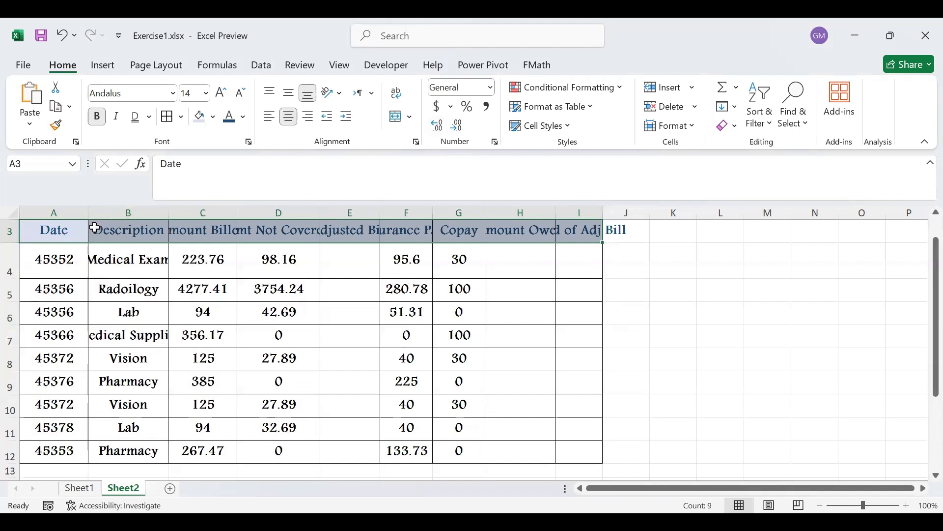
click(351, 231)
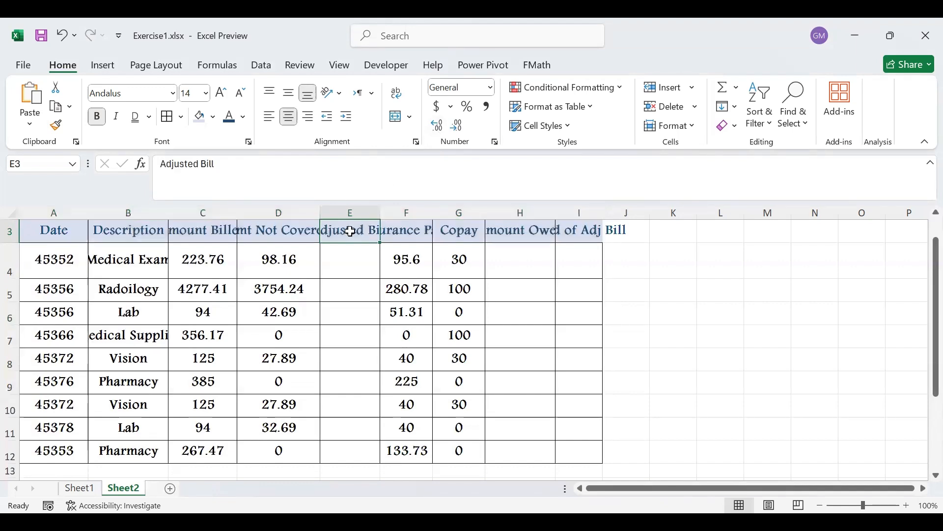
Check the truncated header labels in row 3 and apply text wrapping to the header row A3:I3.
click(258, 227)
click(195, 234)
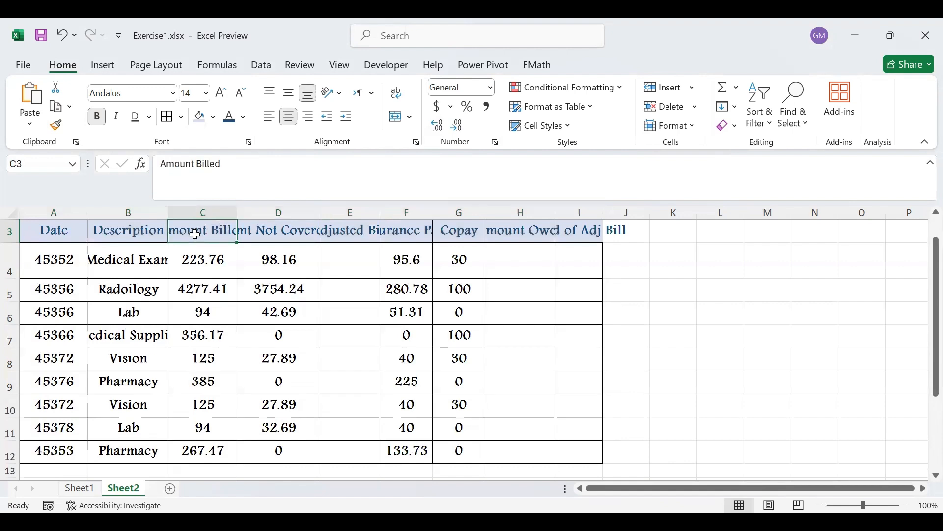
click(412, 239)
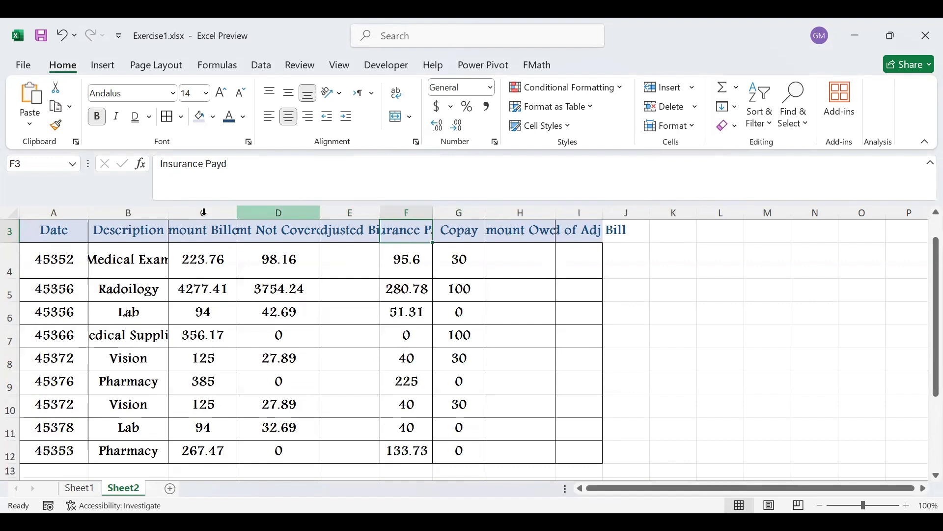
drag(63, 231, 591, 264)
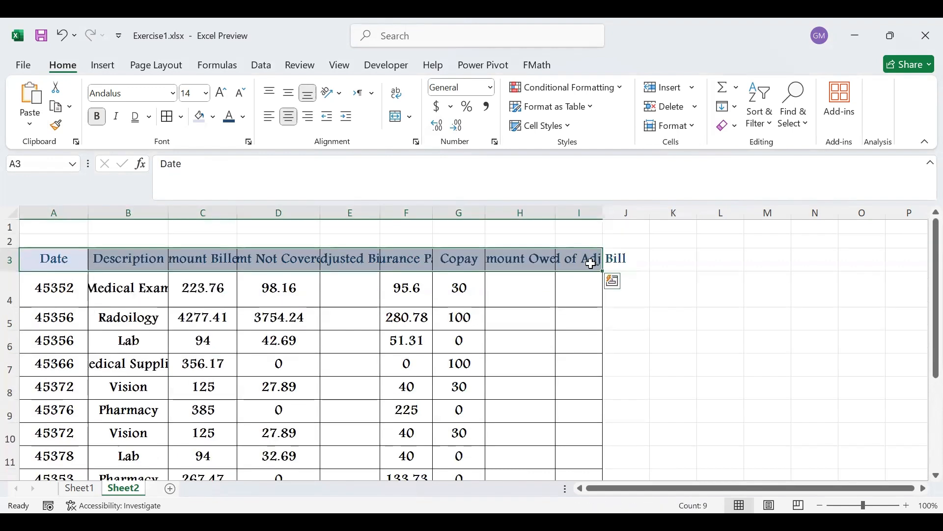
click(402, 101)
click(402, 101)
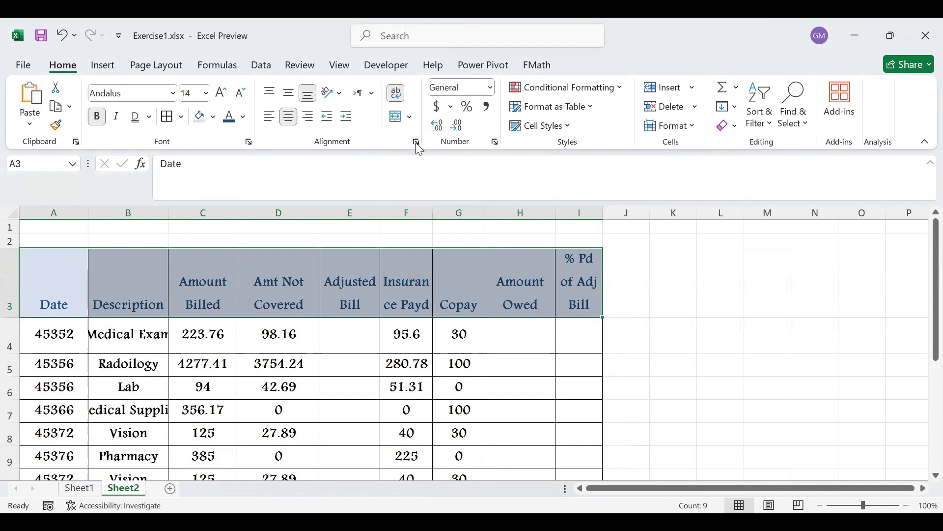
Try Shrink to fit instead of wrapping on the header row A3:I3, and restore text wrapping on it.
click(416, 142)
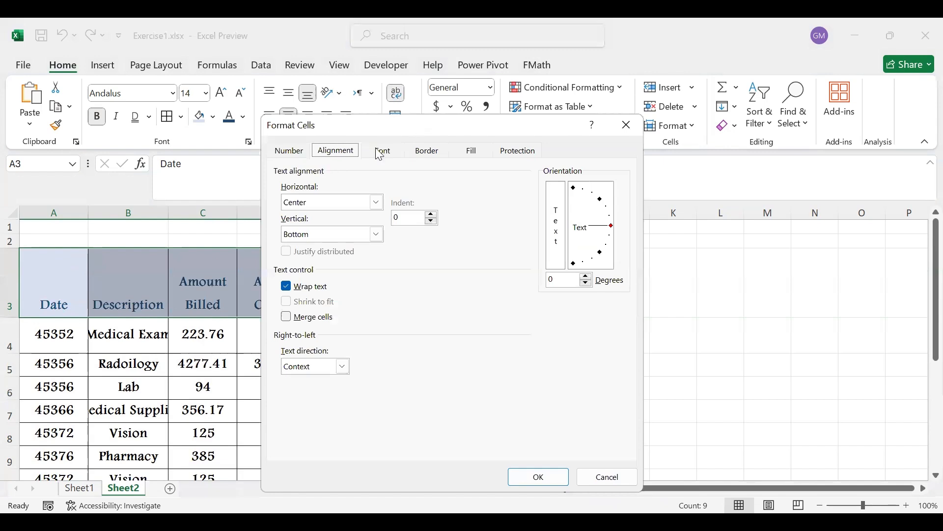
click(288, 290)
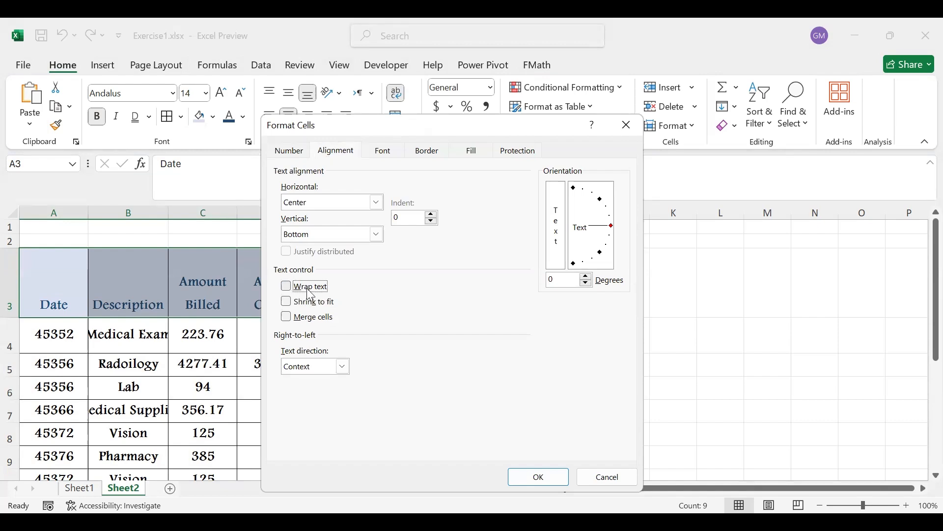
click(287, 305)
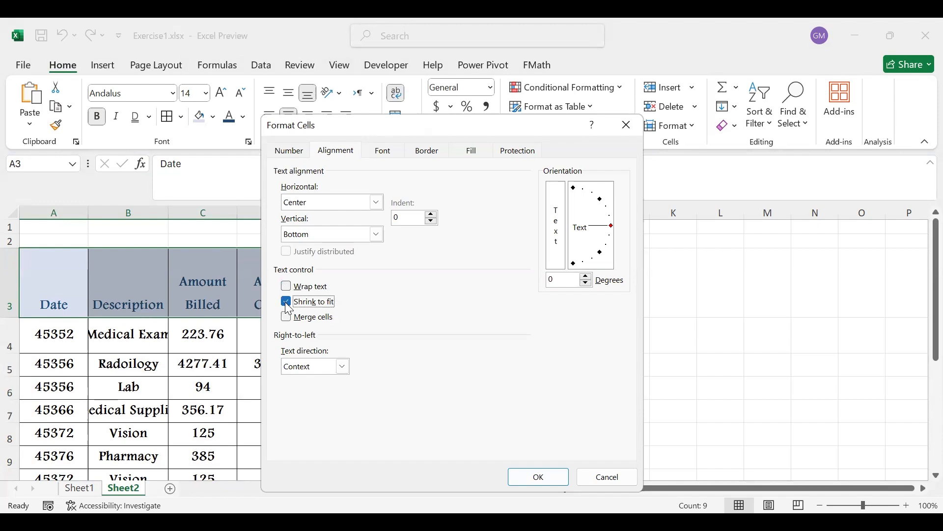
click(535, 479)
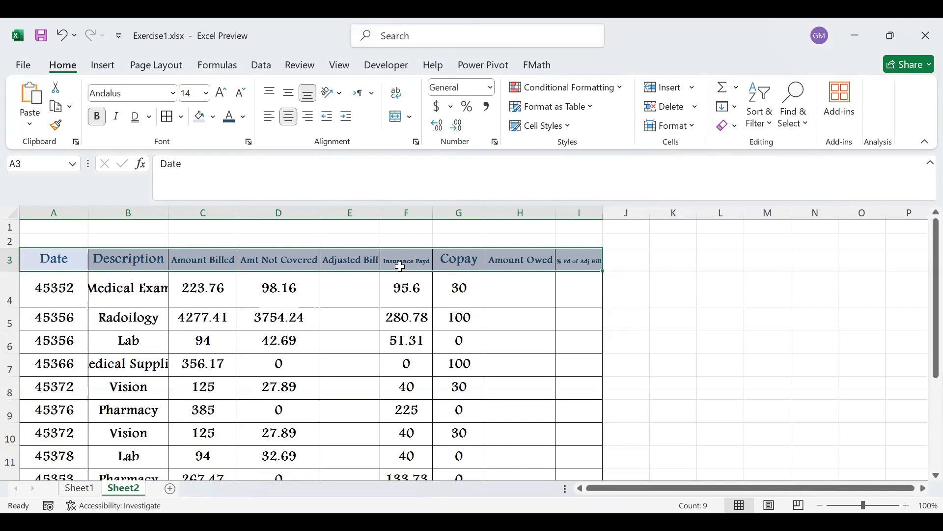
click(398, 97)
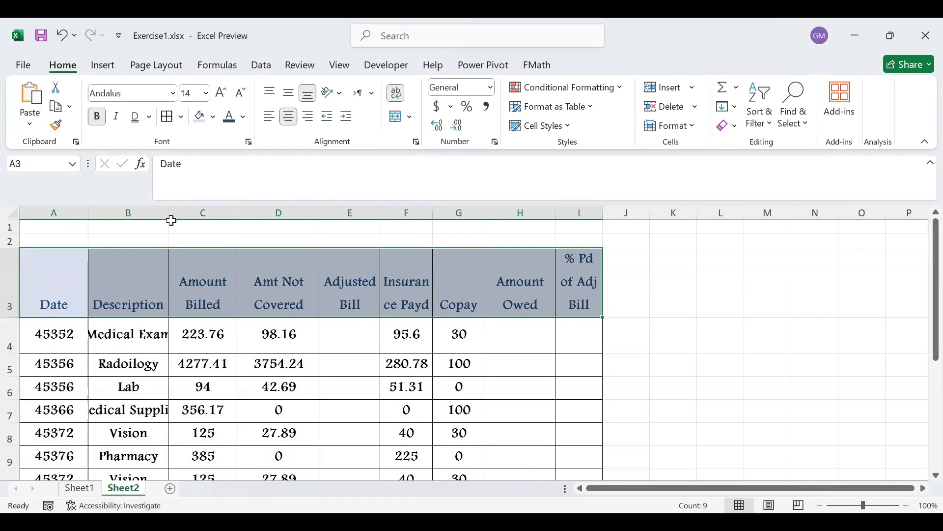
click(119, 237)
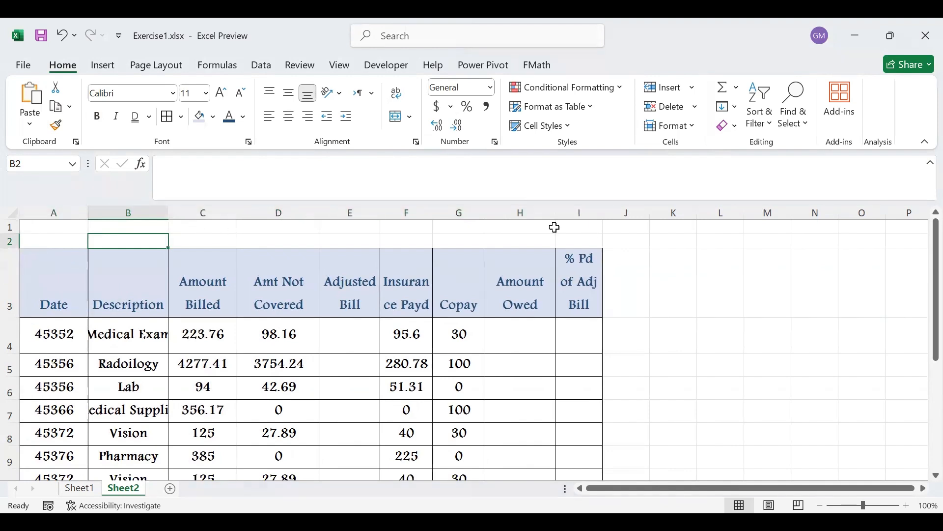
Merge and center cells A1:I1 and enter the title "Description of Insurance and Bills" in the merged cell.
drag(59, 230, 594, 222)
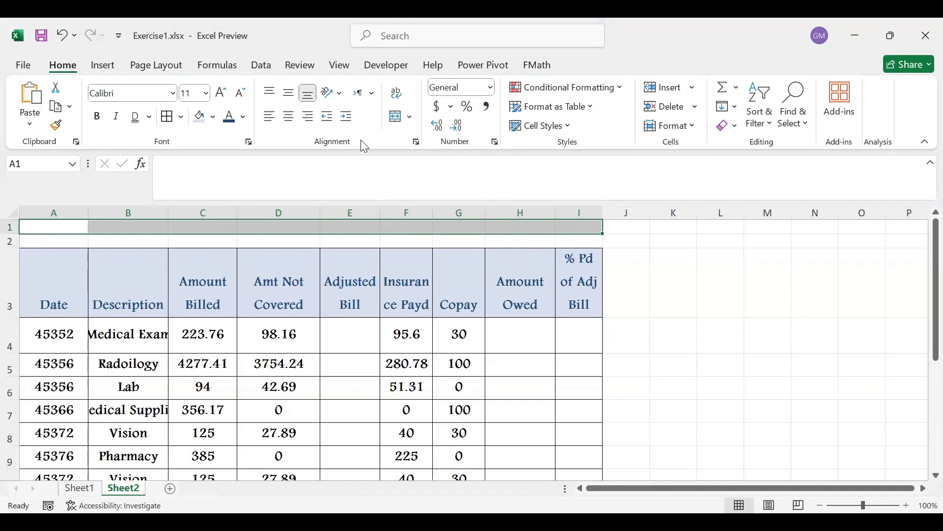
click(400, 117)
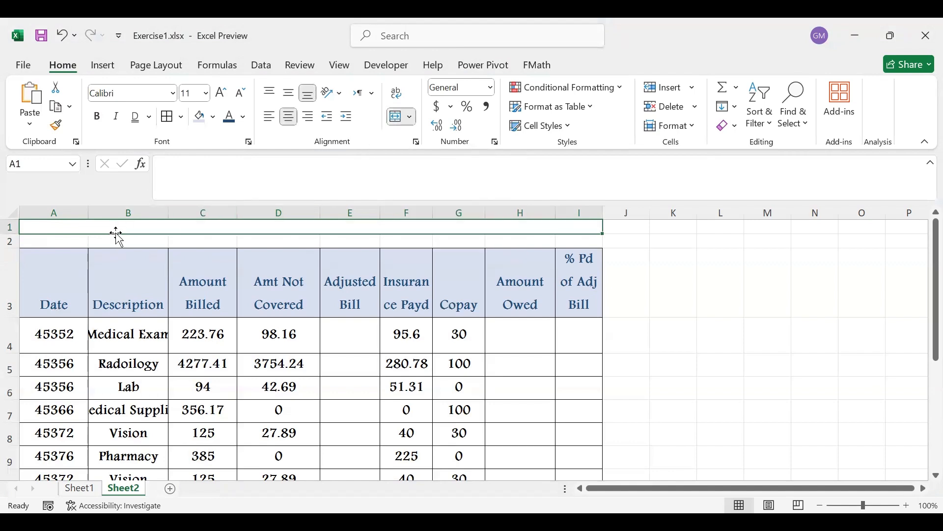
click(139, 251)
click(170, 231)
text(Description of Insurance a)
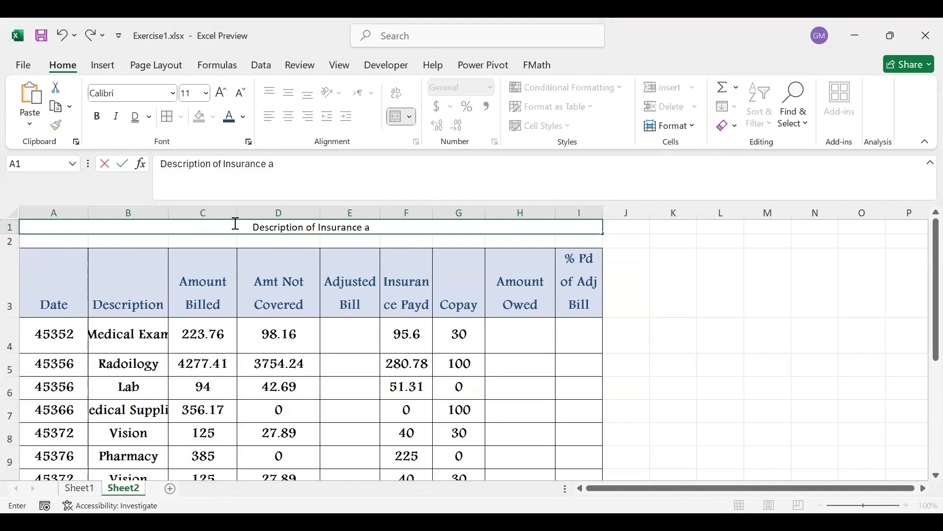
text(nd Bills)
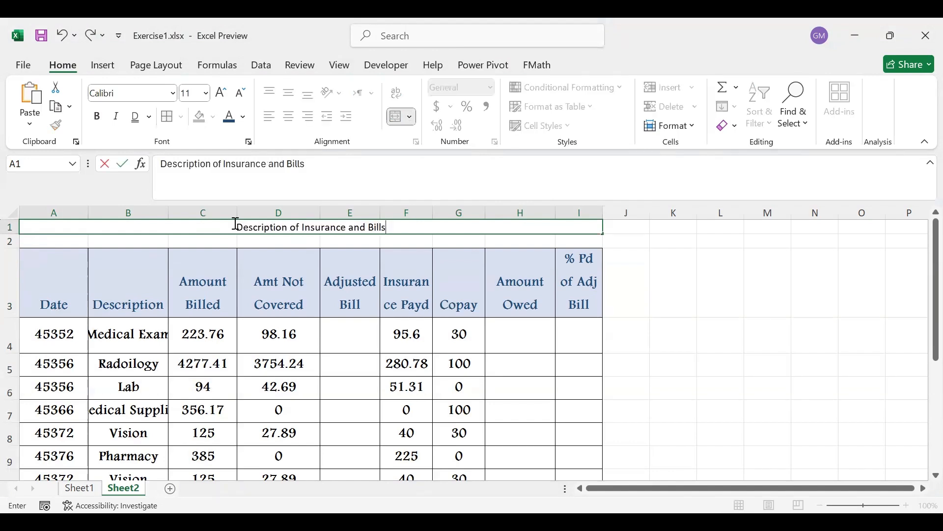
key(Return)
Format the merged title in row 1 with the Aharoni font at size 20.
click(406, 224)
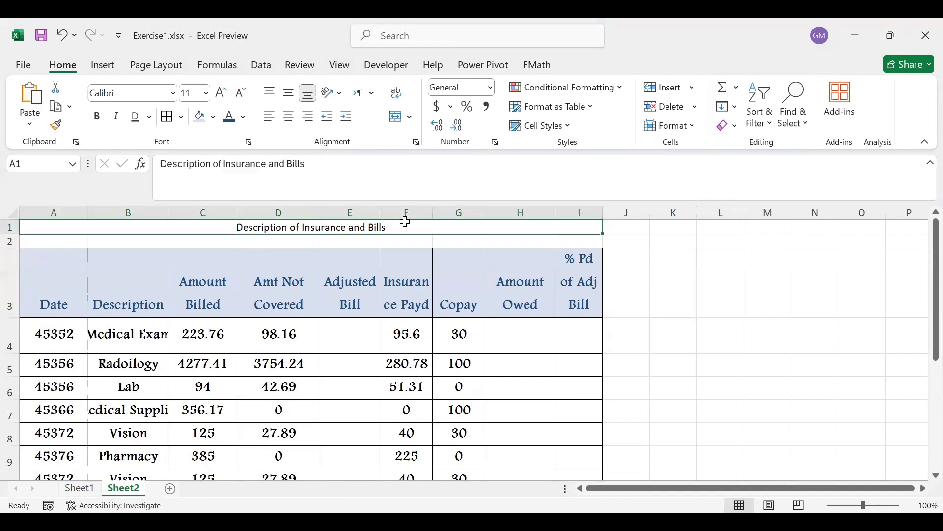
click(174, 94)
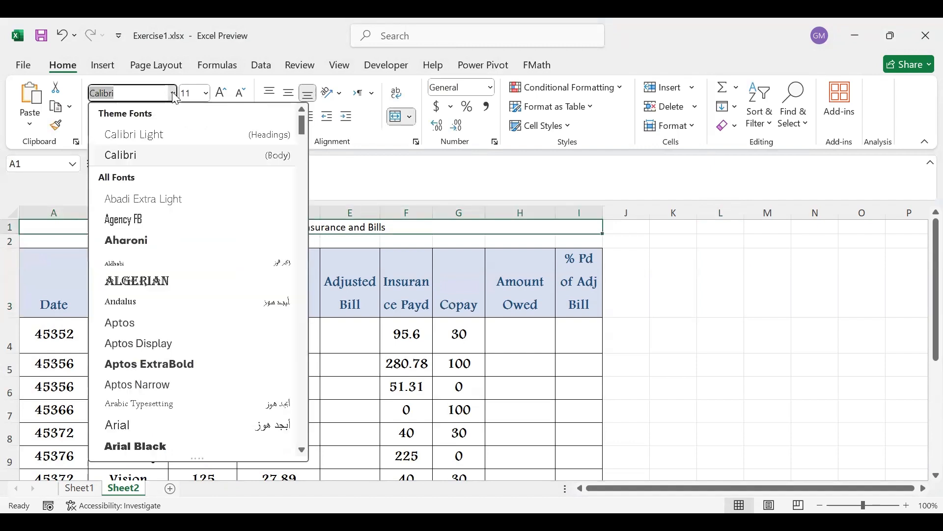
click(136, 240)
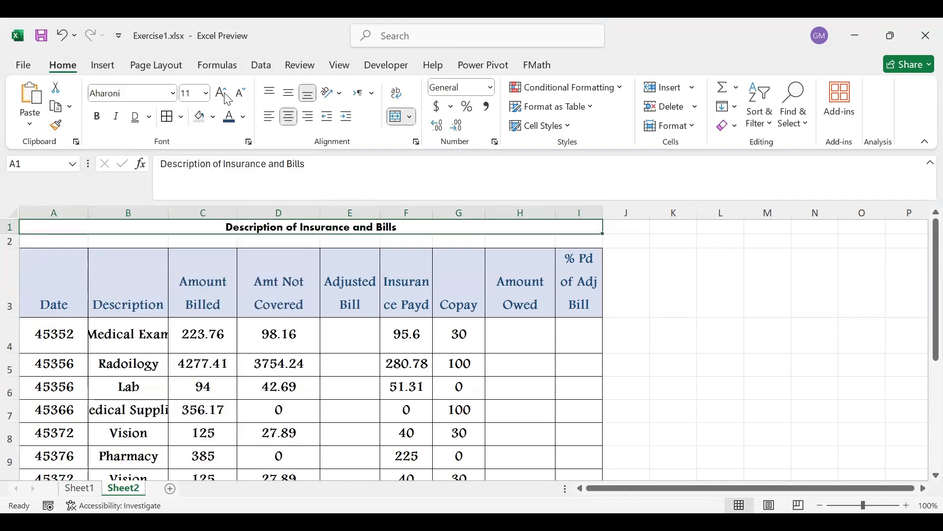
click(205, 94)
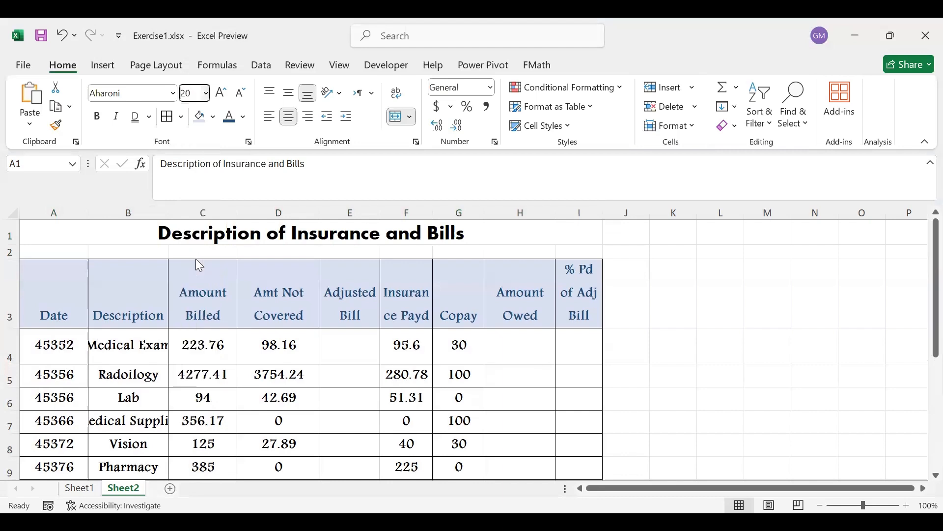
click(195, 259)
Give the merged title cell in row 1 thick outside borders and the lightest gold theme fill.
click(181, 118)
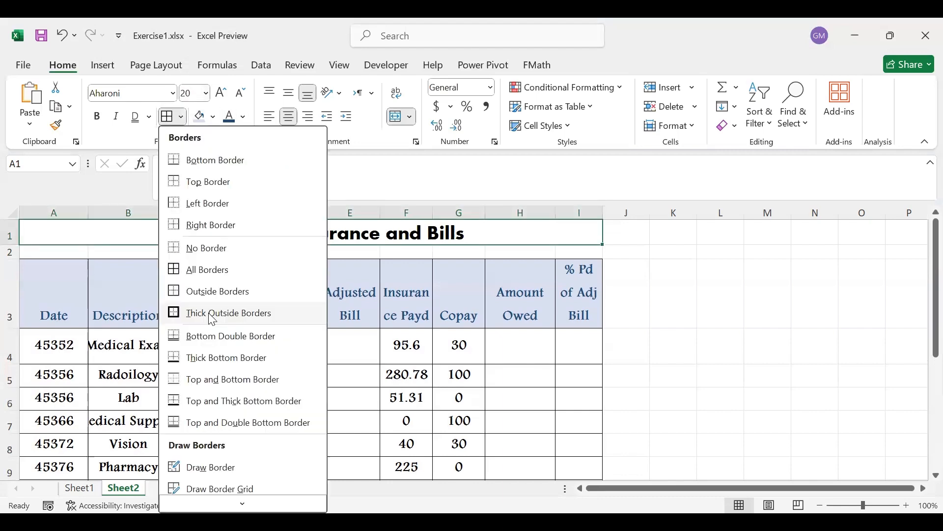
click(212, 319)
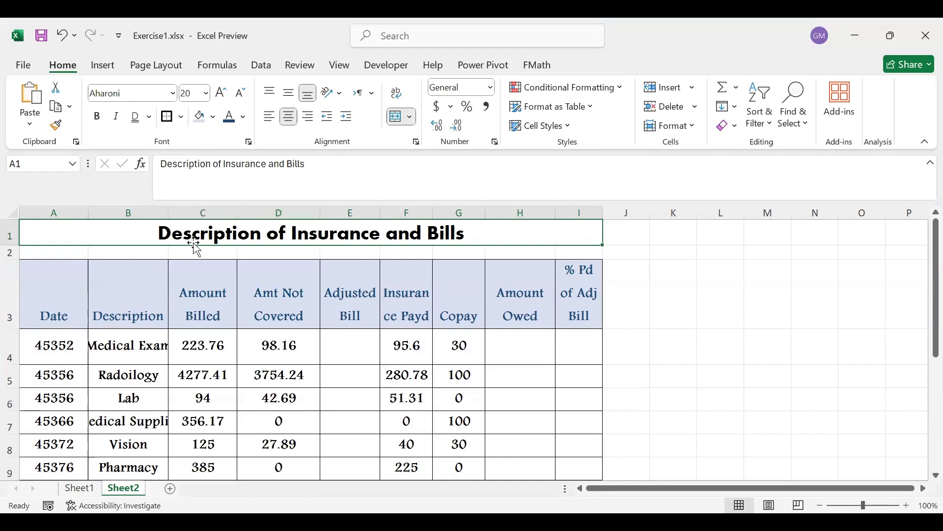
click(211, 118)
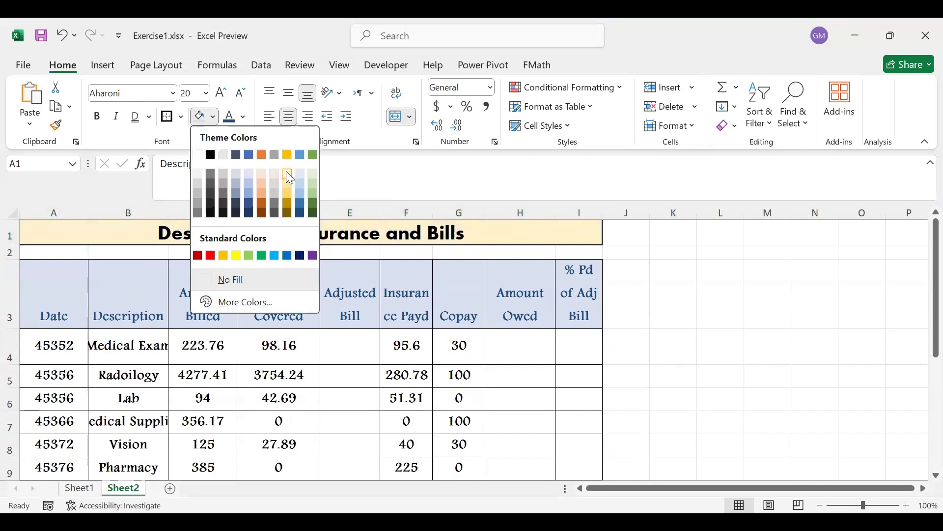
click(288, 174)
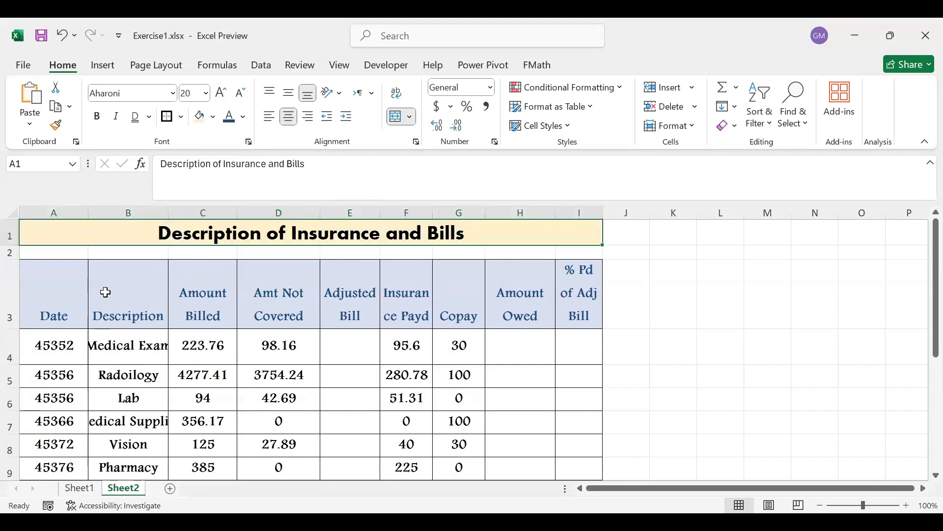
click(687, 253)
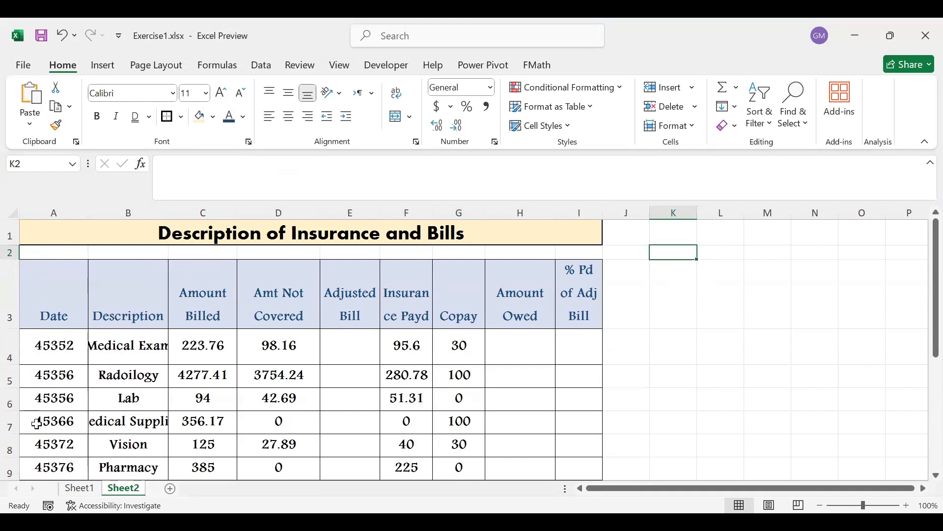
Insert a blank column before column A, ahead of the billing table.
click(65, 213)
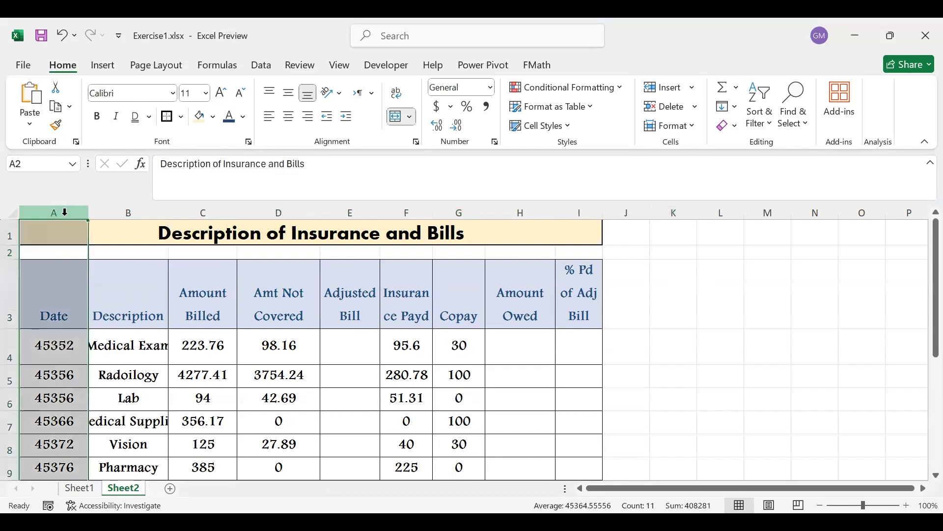
right_click(65, 213)
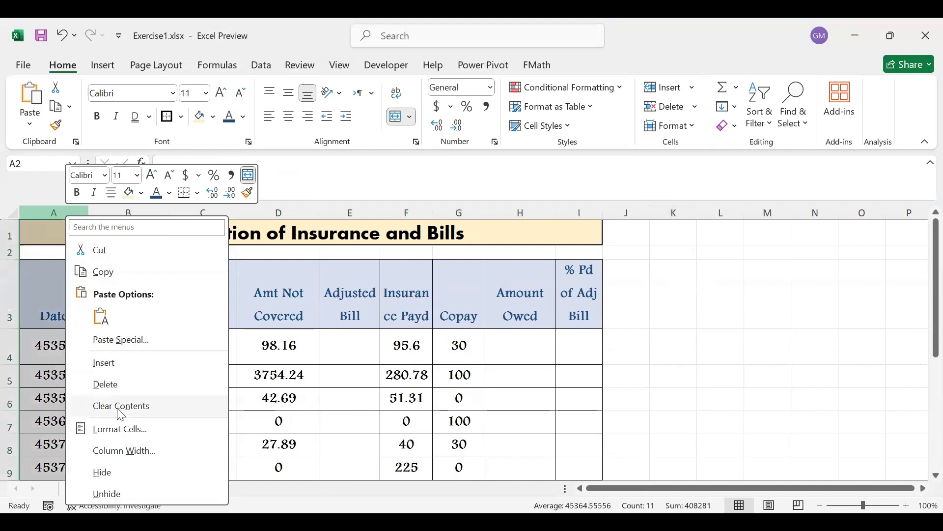
click(106, 364)
Merge and center cells A3:A12 beside the table and enter "Our company data" in the merged cell.
click(43, 270)
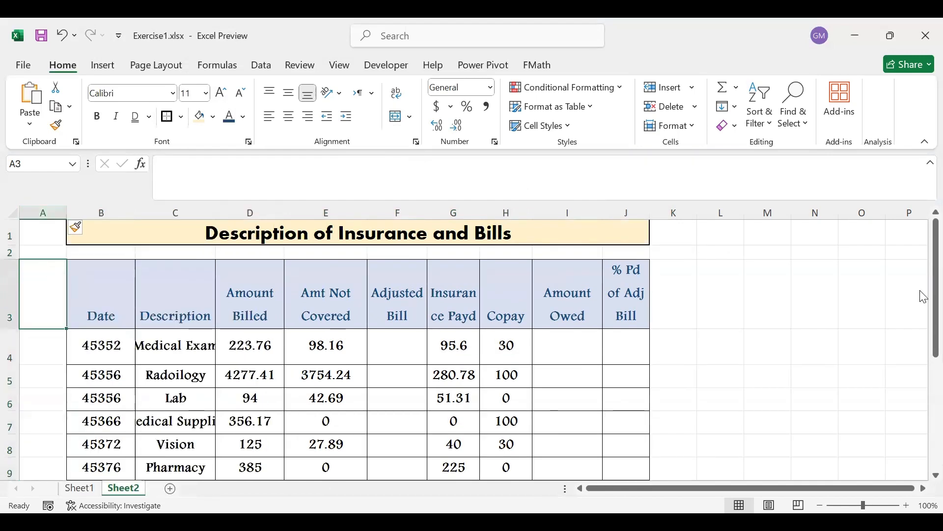
scroll(924, 317, down, 2)
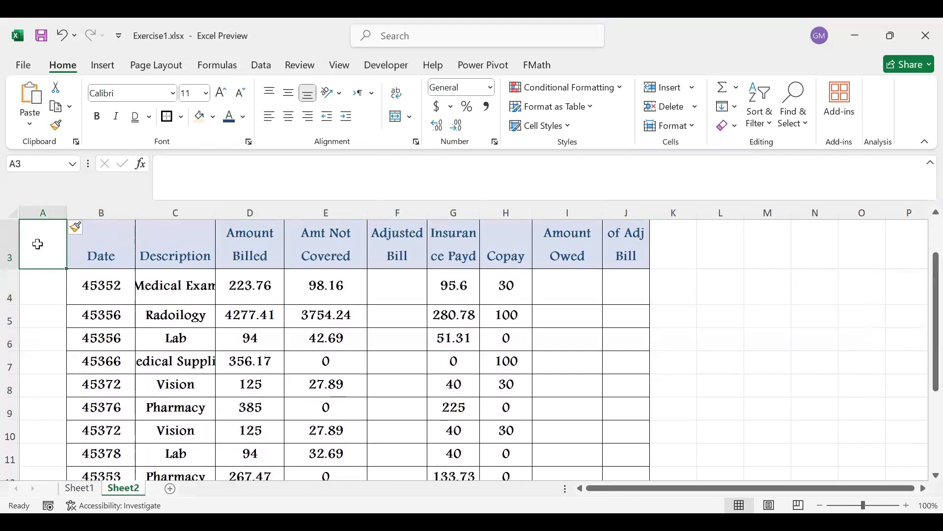
double_click(16, 269)
drag(38, 238, 43, 430)
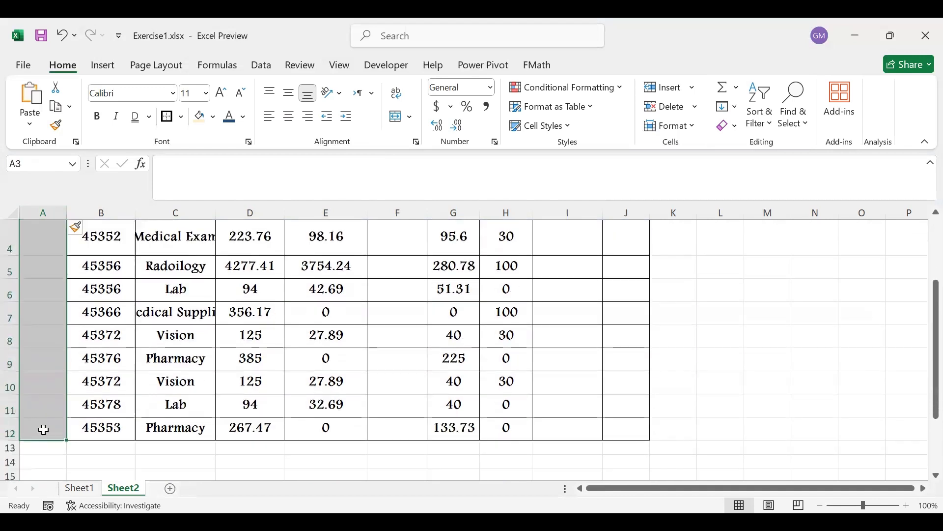
click(399, 122)
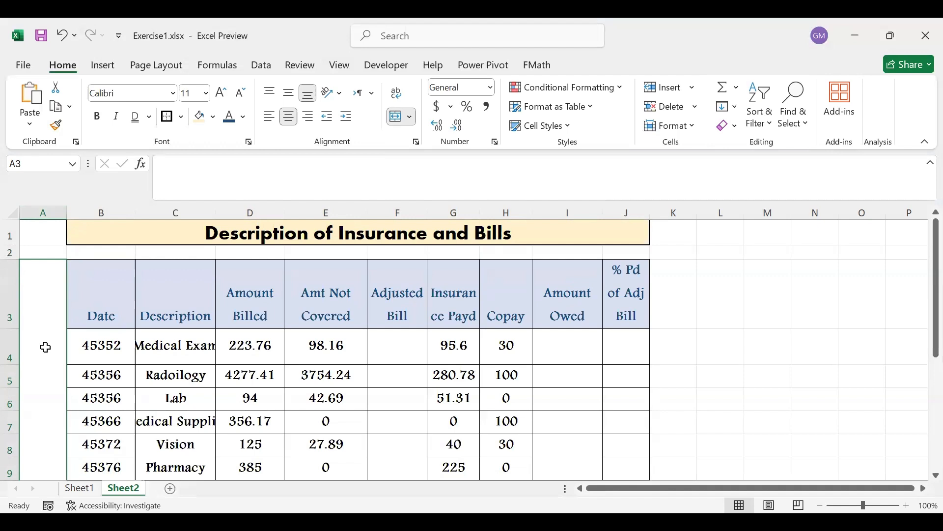
text(Our company data)
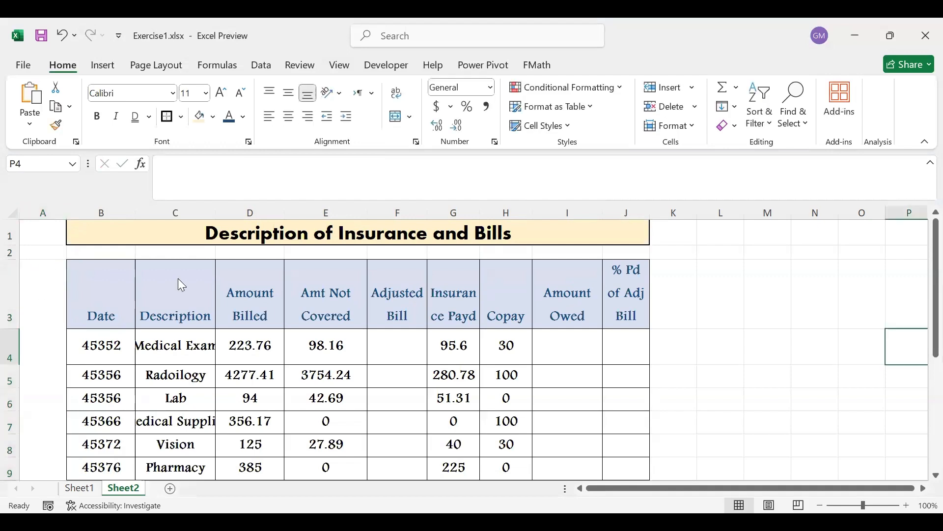
click(52, 311)
Rotate the "Our company data" label in column A upward and align it to the vertical middle of its merged cell.
drag(922, 326, 923, 409)
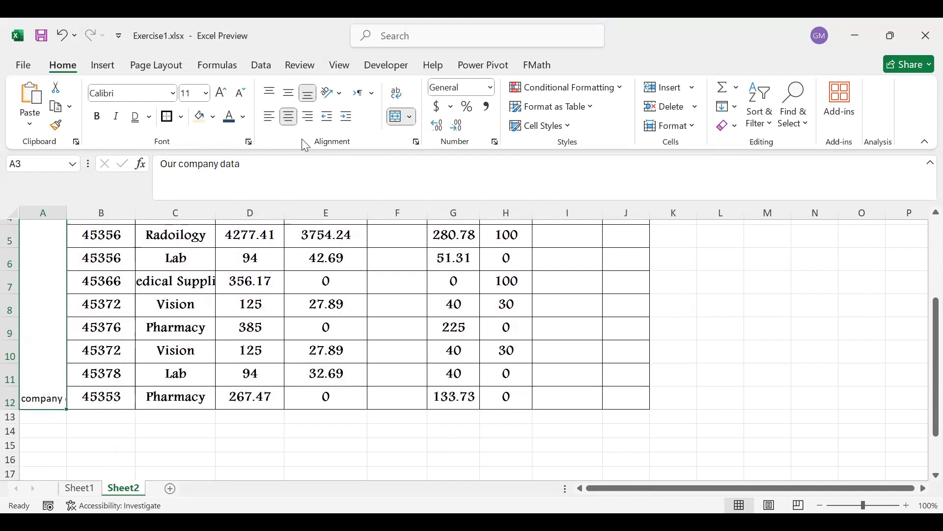
click(345, 100)
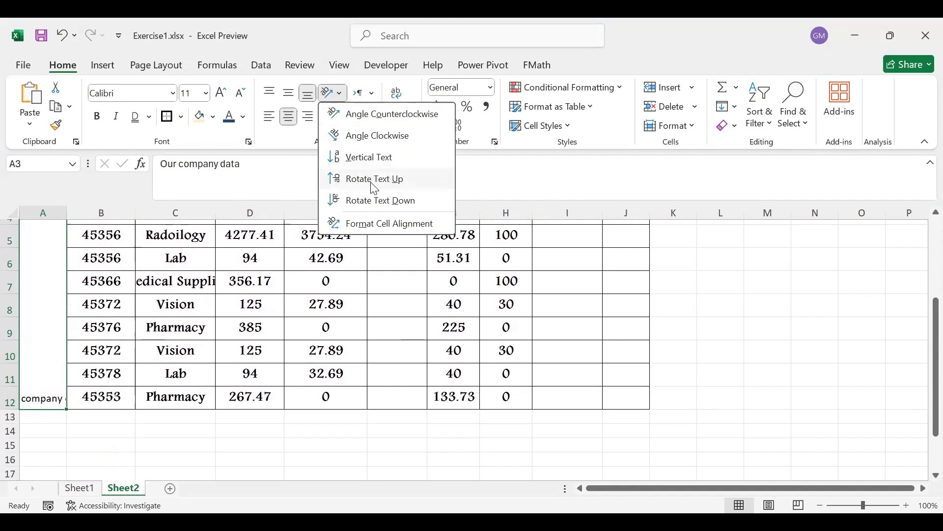
click(372, 183)
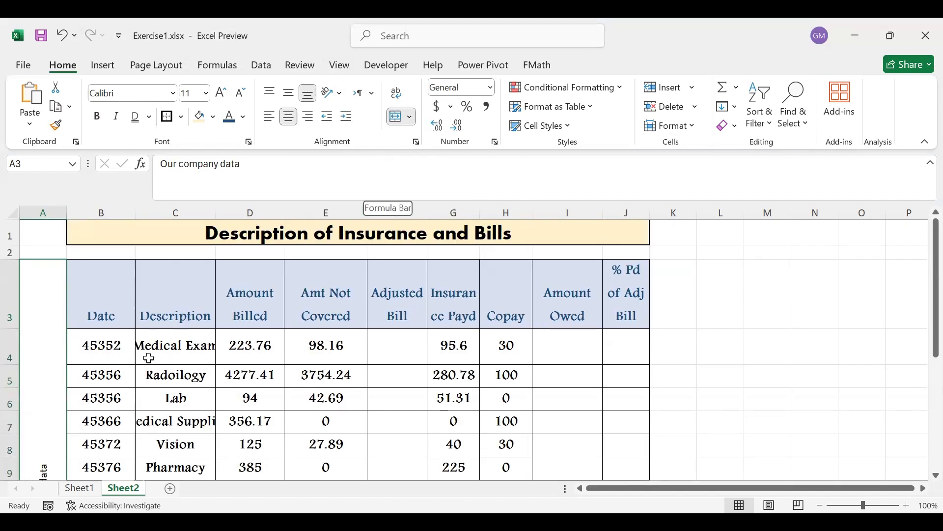
click(290, 93)
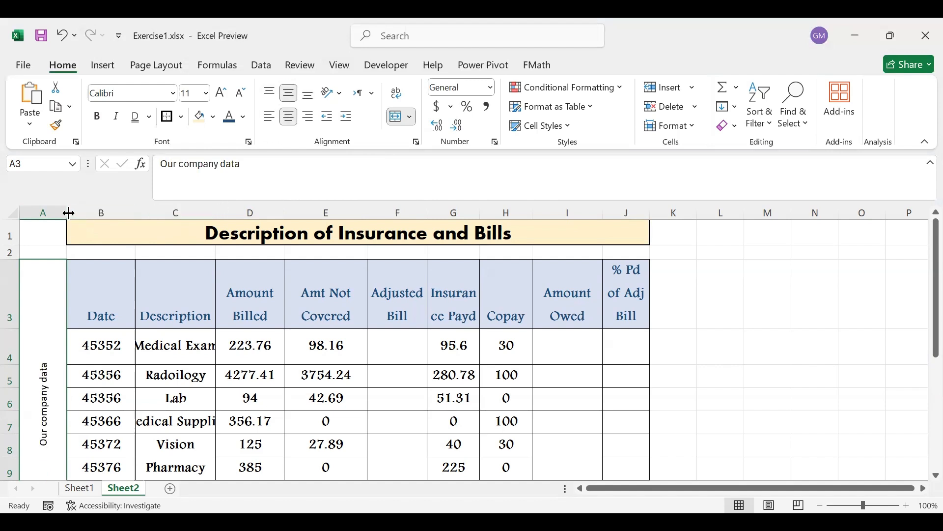
Format the "Our company data" label cell with font size 20, thick outside borders and the lightest orange theme fill.
click(206, 96)
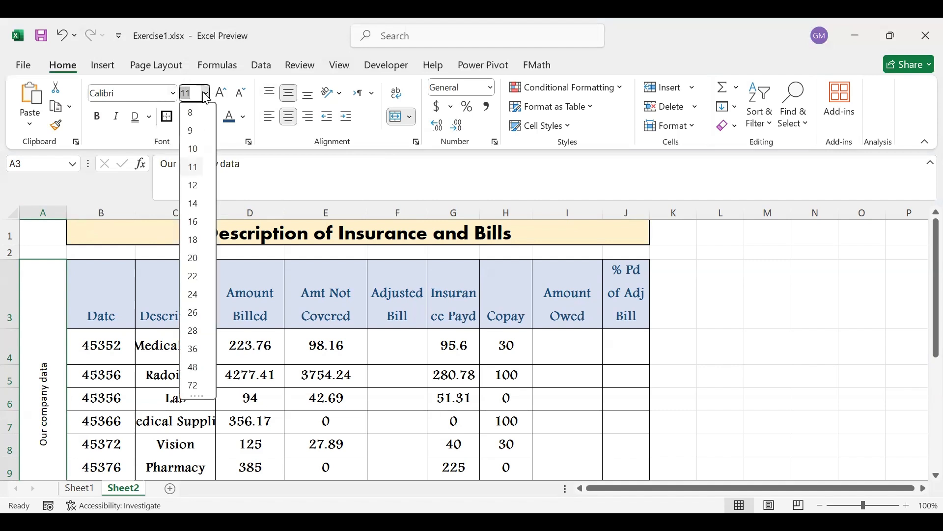
click(197, 264)
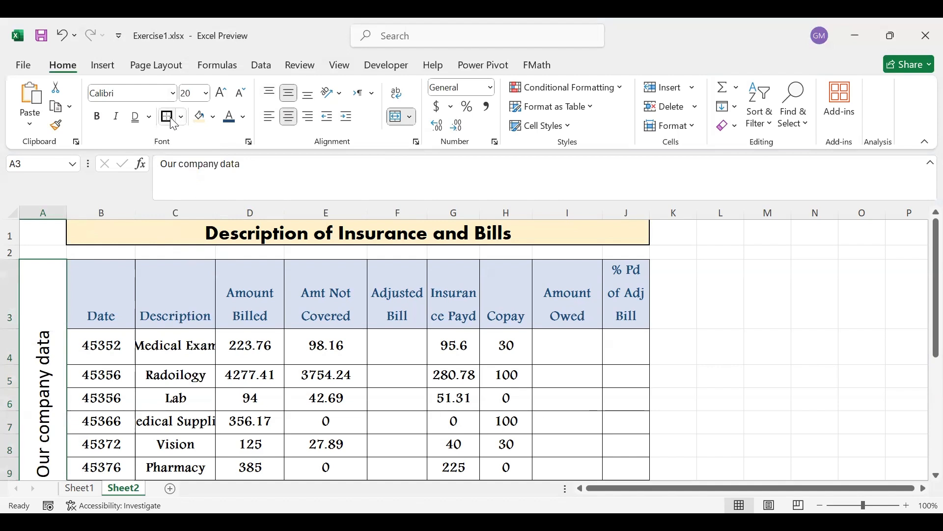
click(213, 121)
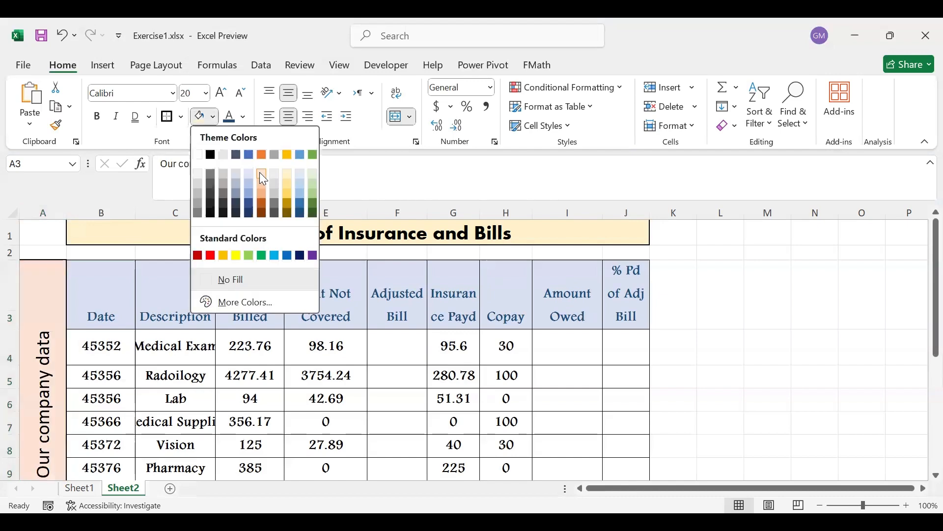
drag(923, 236, 924, 208)
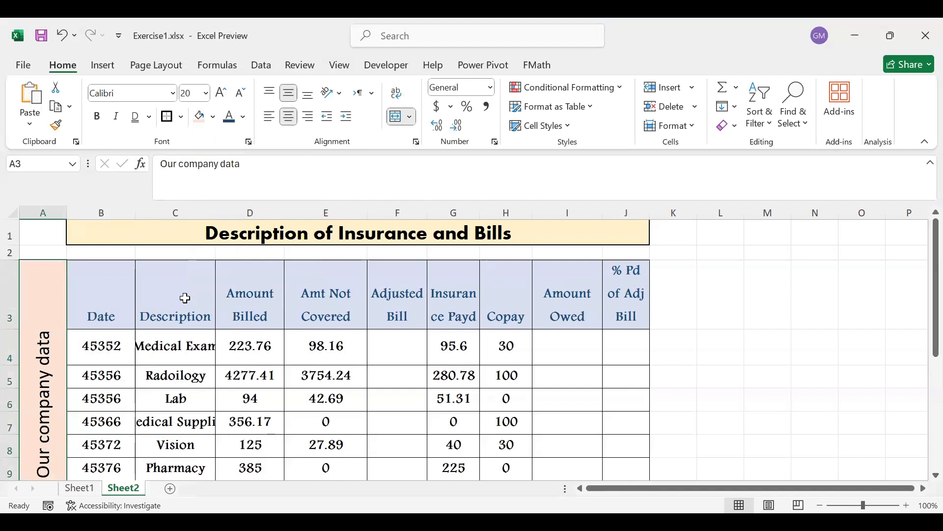
Unmerge the "Our company data" label cell in column A and check the separate cells beneath it.
click(409, 116)
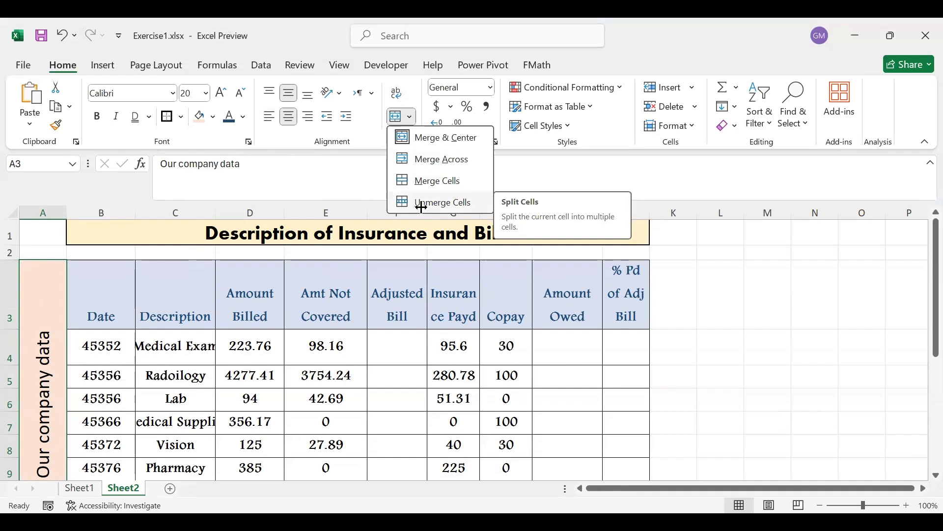
click(422, 207)
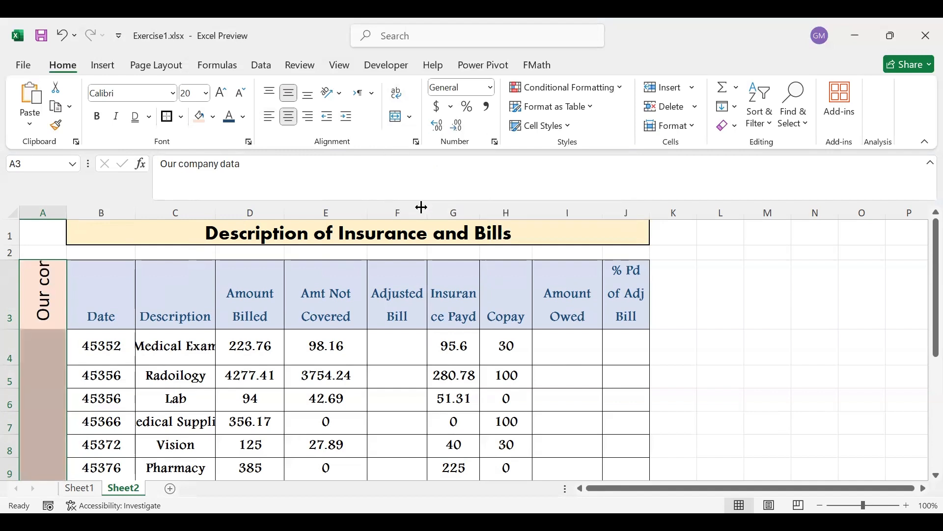
click(43, 315)
click(46, 352)
click(38, 394)
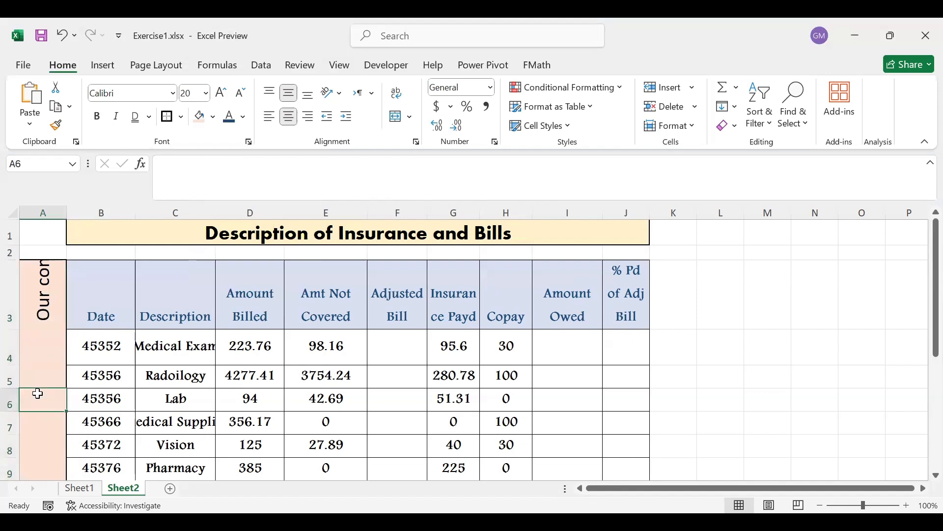
Merge cells A3:A12 by enabling the Merge cells text control in the Format Cells alignment settings.
drag(36, 273, 46, 440)
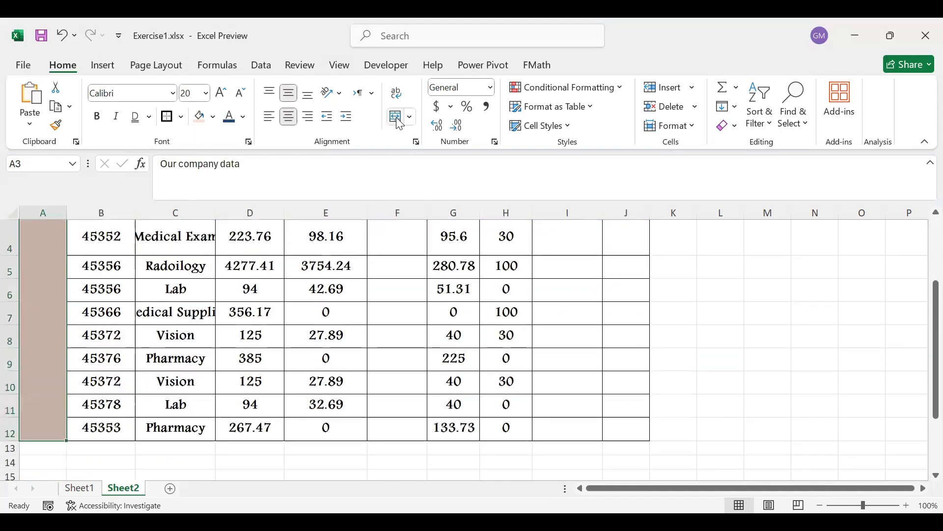
click(417, 141)
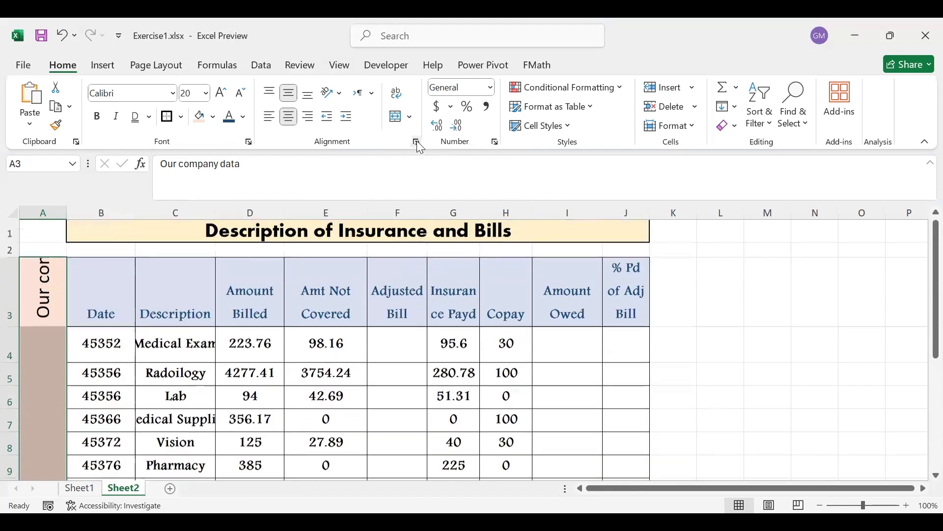
click(283, 317)
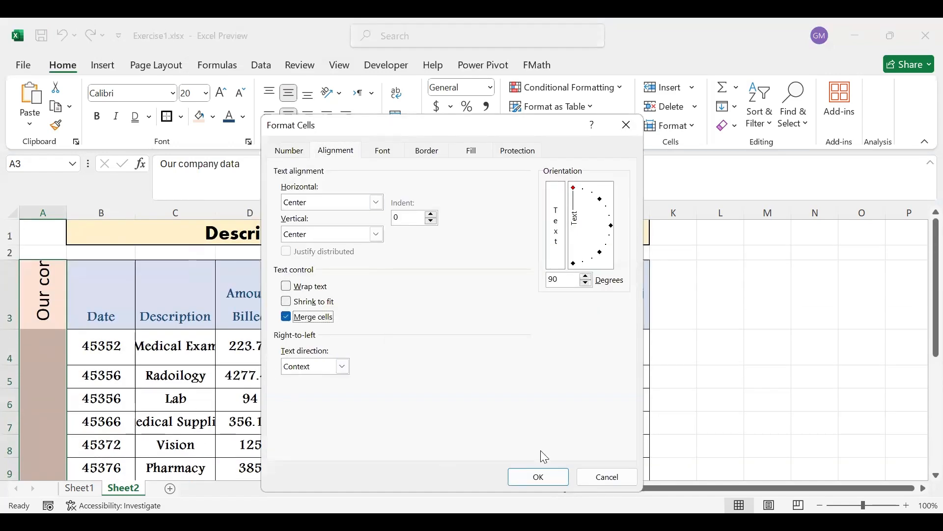
click(545, 478)
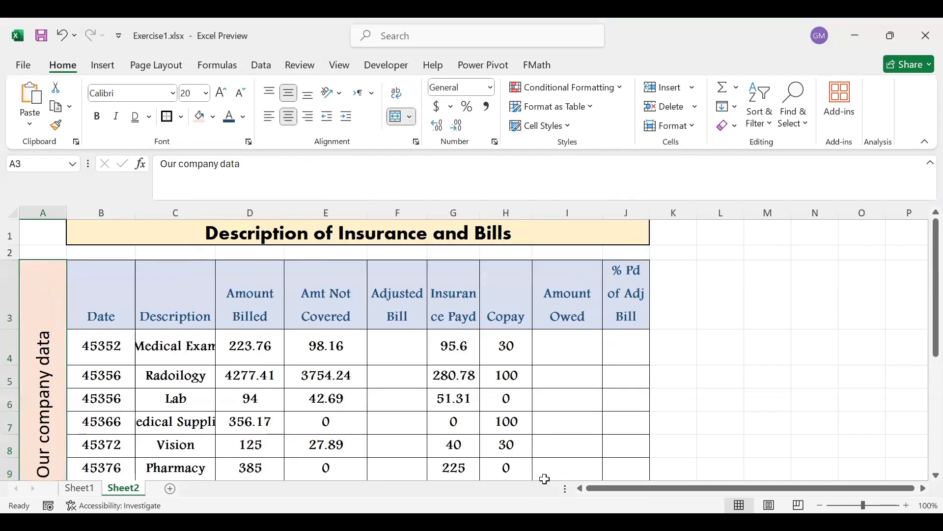
click(547, 360)
Review the business table and the numbered homework instructions on Sheet1, and return to Sheet2.
drag(936, 231, 921, 198)
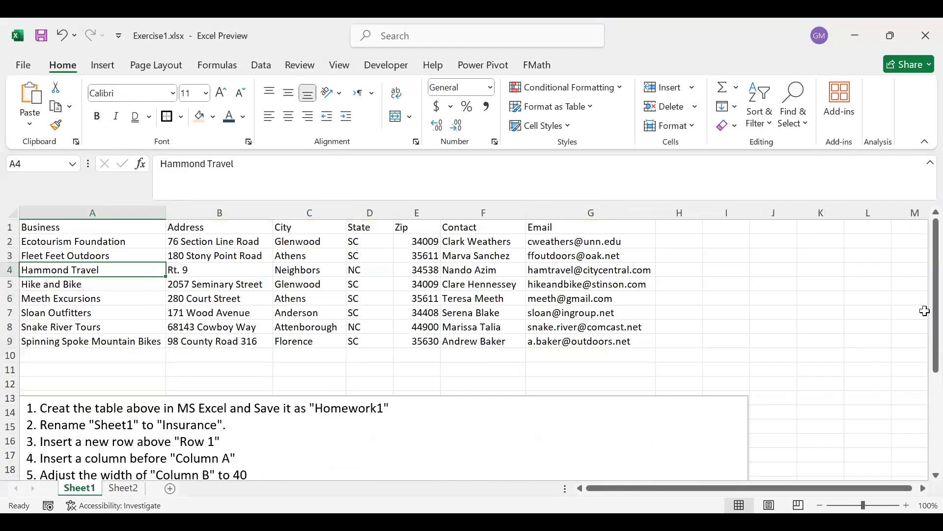
drag(922, 309, 923, 379)
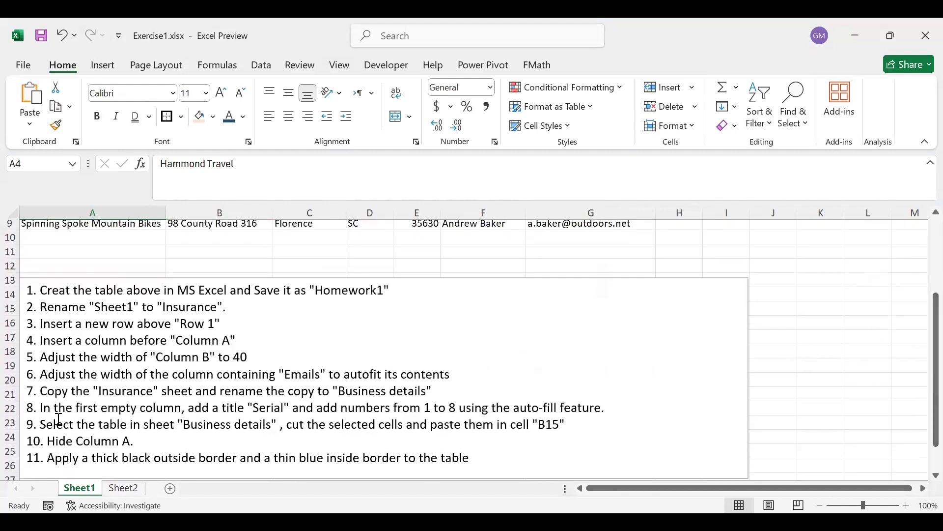
scroll(922, 337, up, 3)
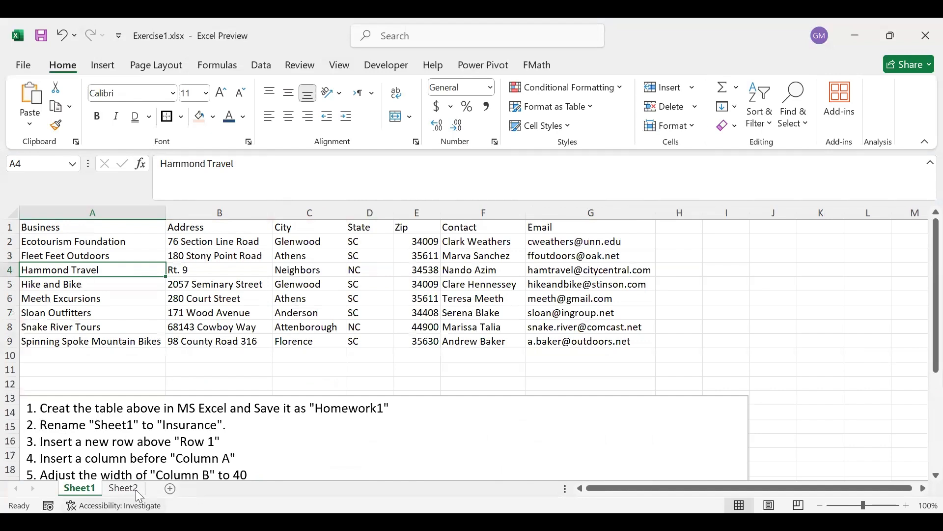
click(123, 489)
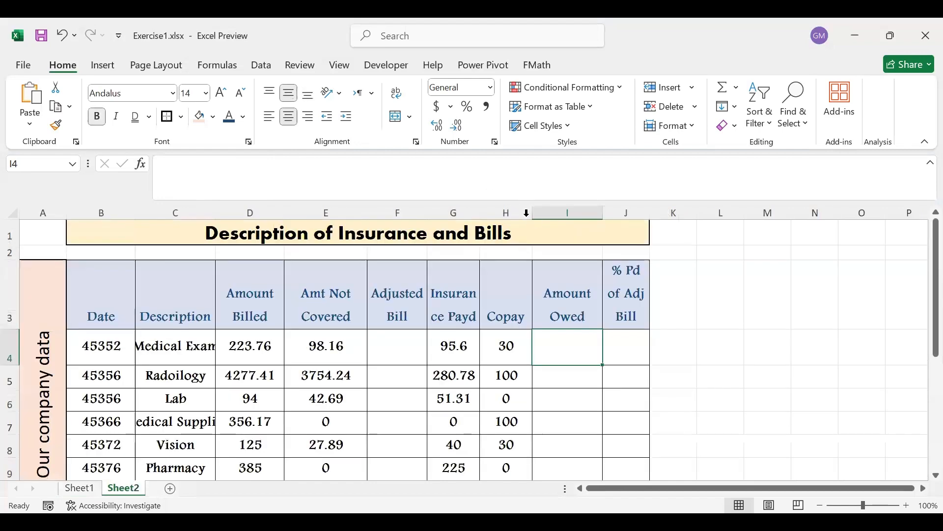